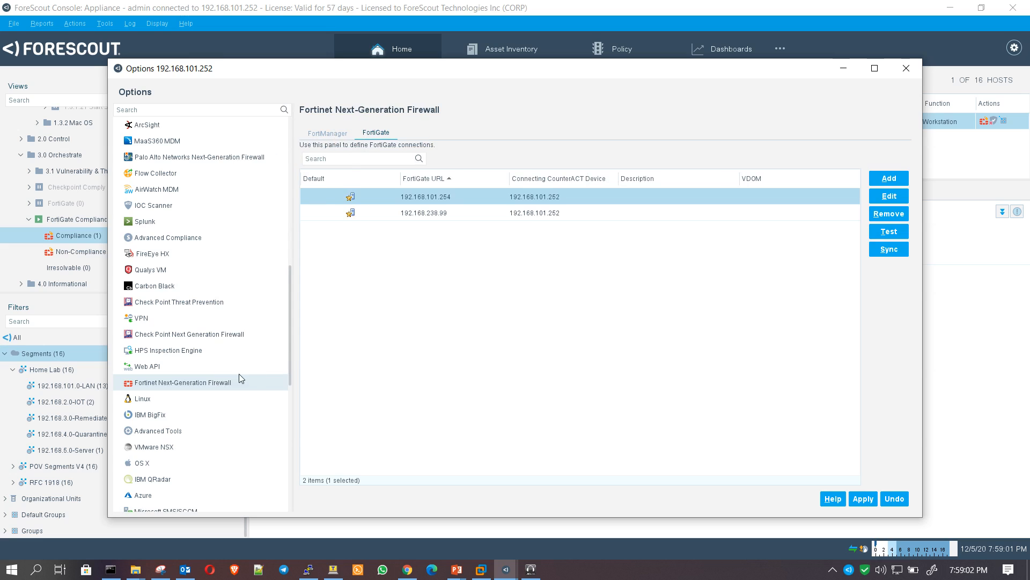
Step: Test the FortiGate connection to 192.168.101.254, review the test output, and close the Options window
left_click_drag(290, 273, 238, 279)
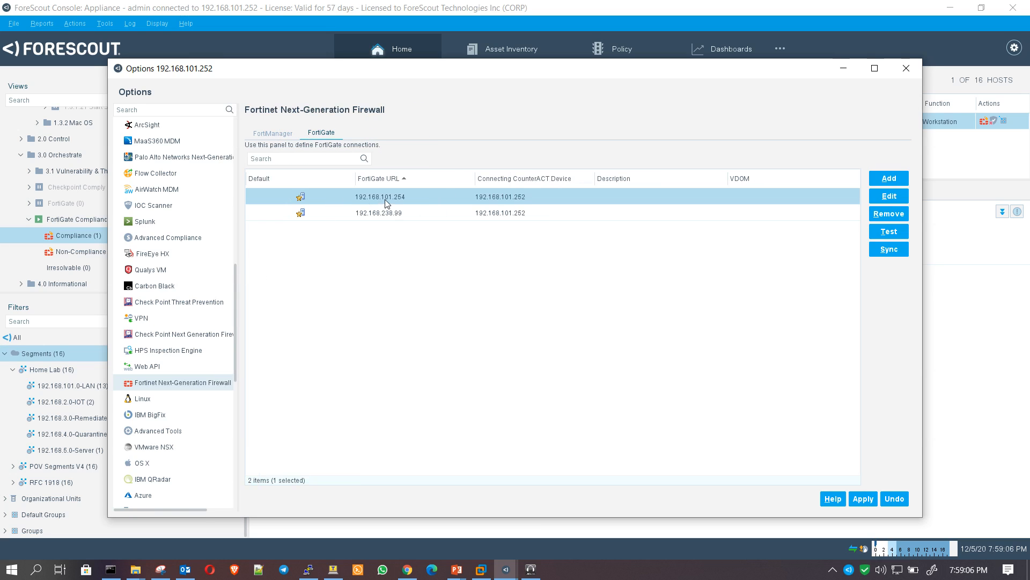
left_click(896, 233)
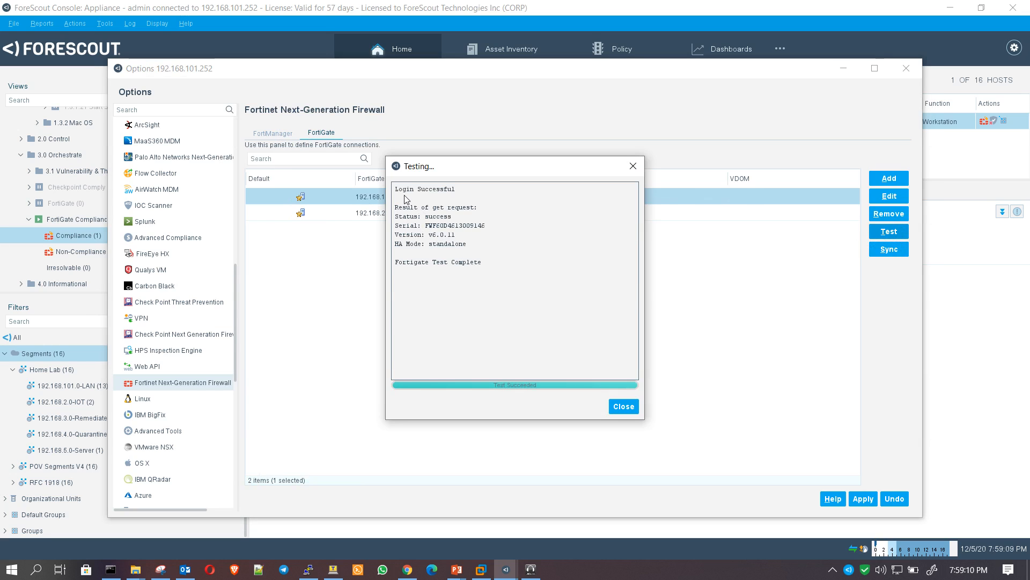
left_click_drag(398, 193, 481, 268)
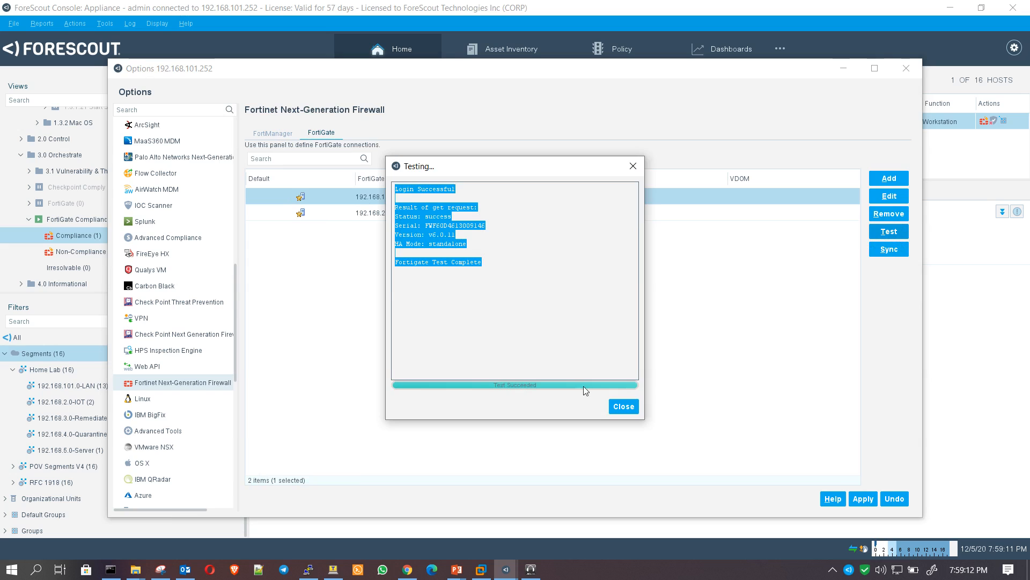
left_click(617, 410)
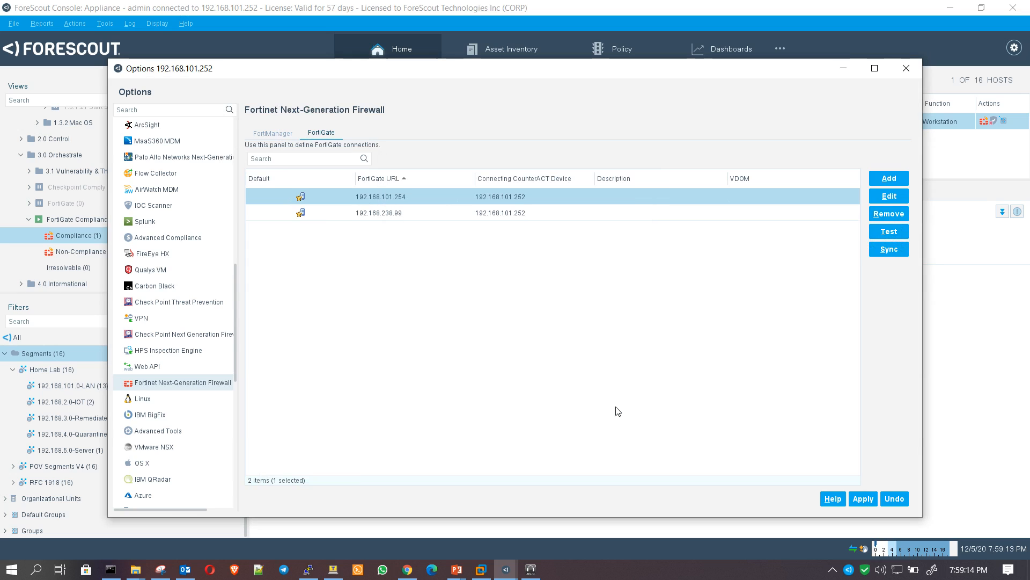
left_click(906, 69)
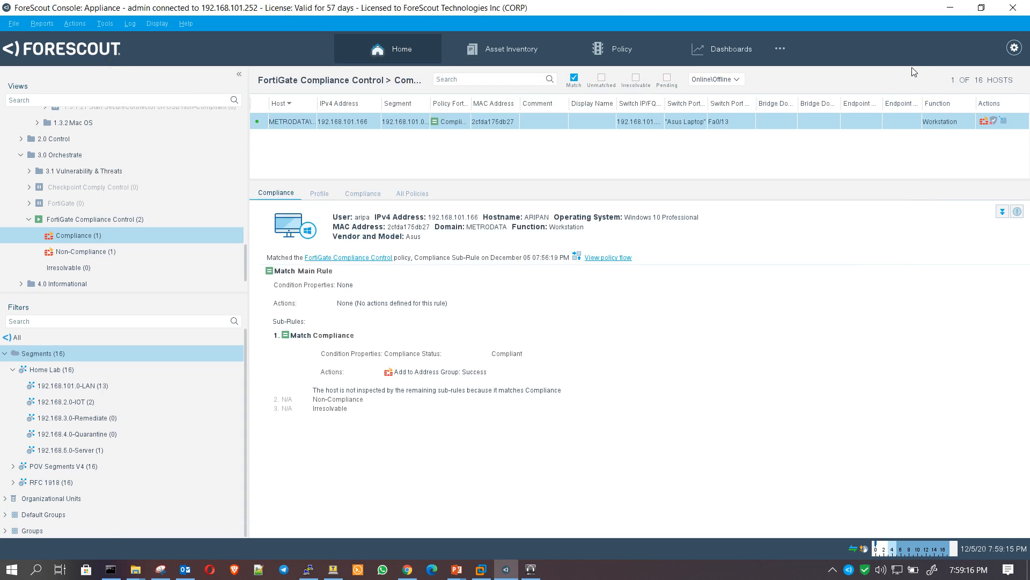
Step: Examine the host matched by the Compliance sub-rule of FortiGate Compliance Control, including its host compliance summary and full host name
left_click(134, 219)
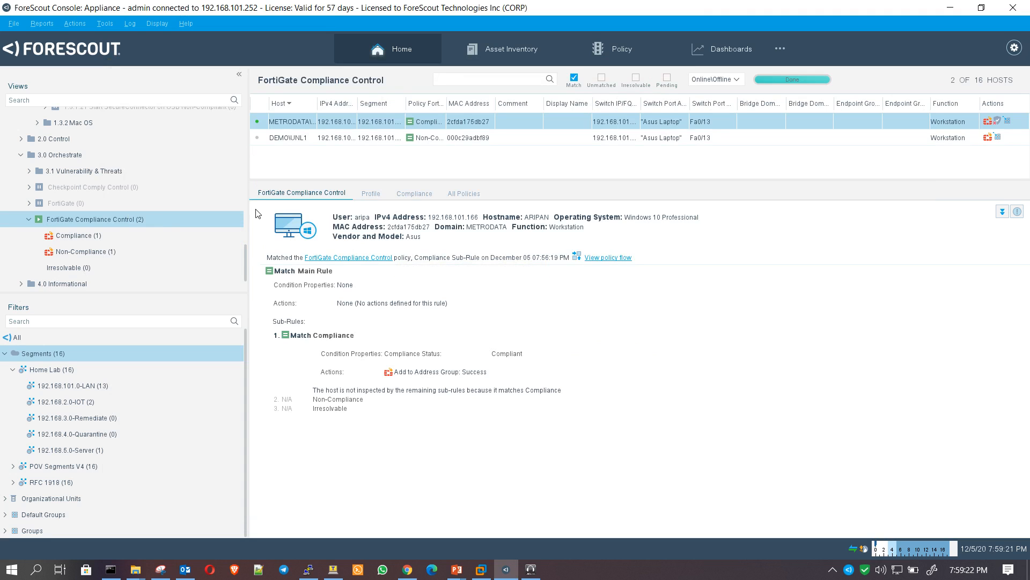
left_click(88, 236)
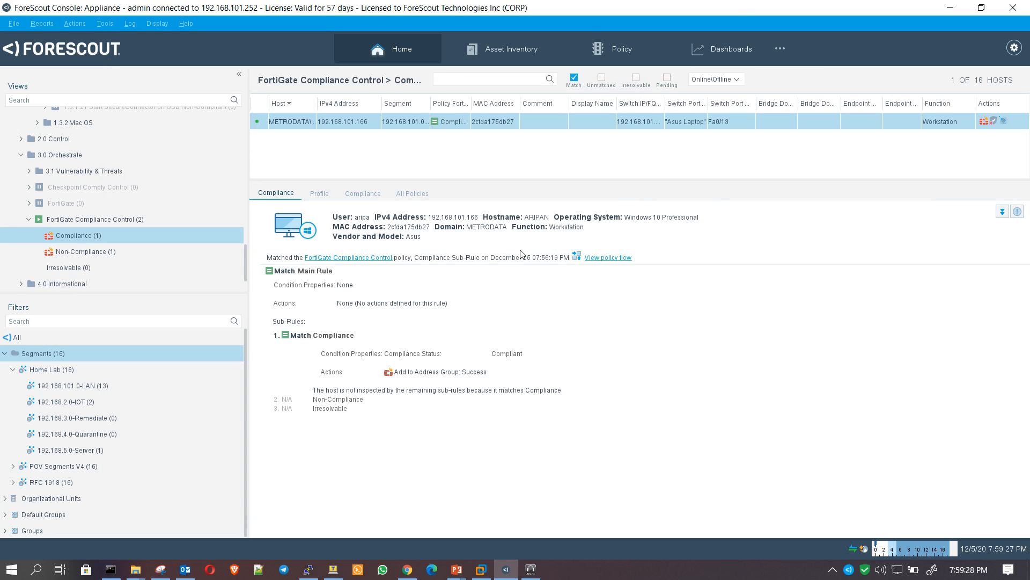
left_click_drag(473, 227, 526, 236)
left_click(354, 194)
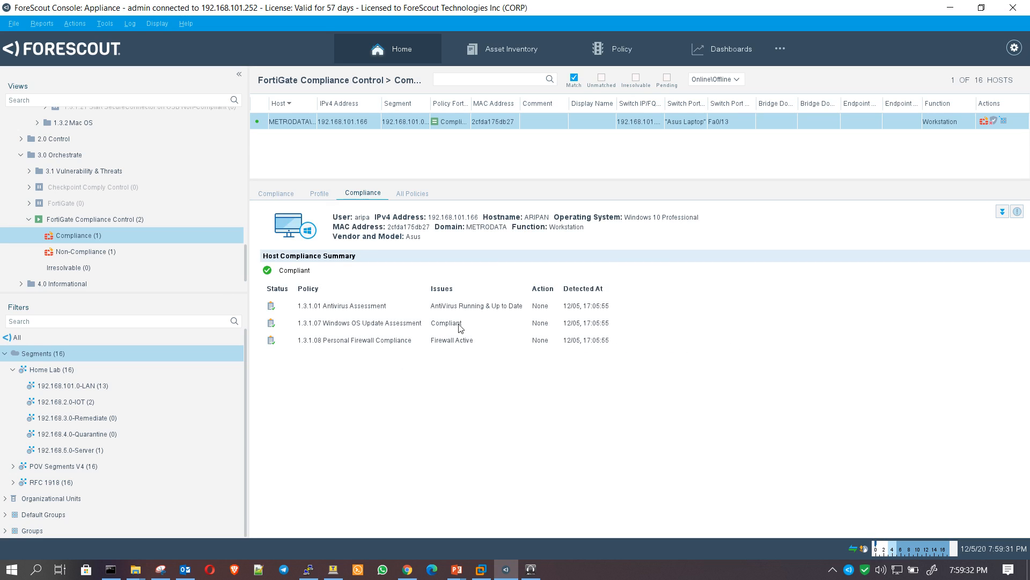
left_click_drag(437, 306, 585, 307)
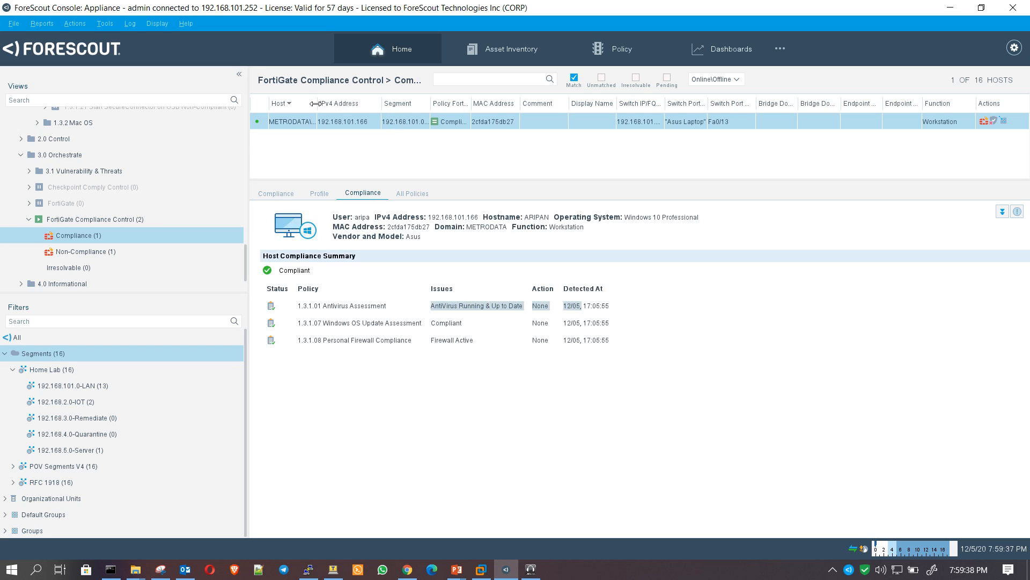
left_click_drag(317, 103, 344, 117)
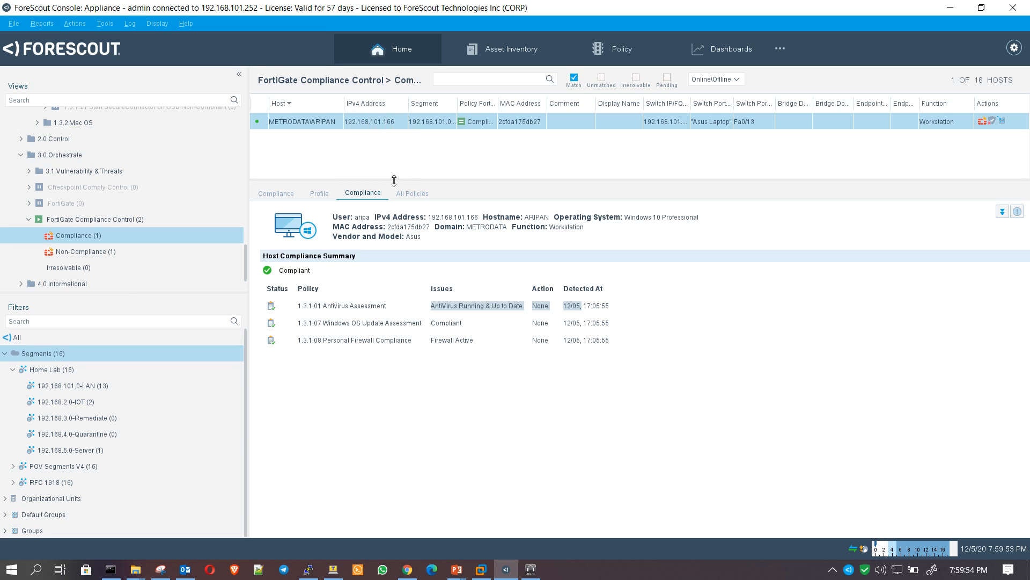
Step: Inspect the Compliance sub-rule's condition and its Add to Address Group action parameters, leaving both dialogs without saving
right_click(91, 236)
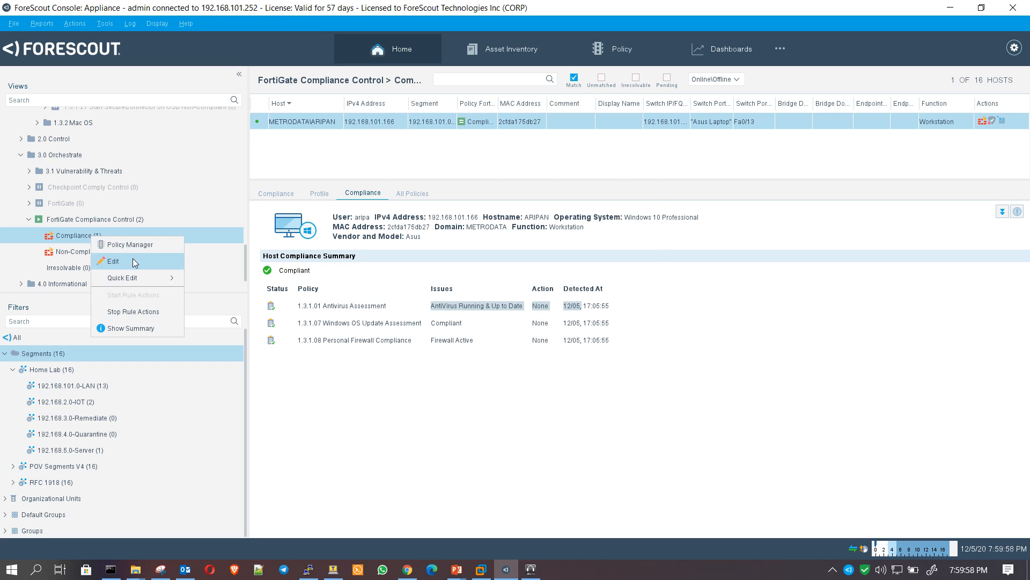
left_click(133, 261)
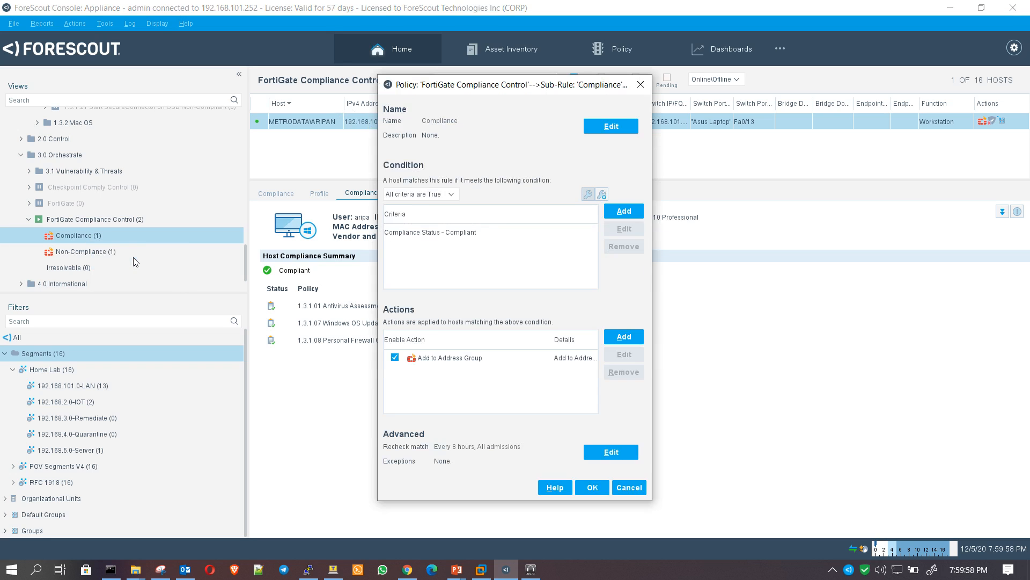
left_click(437, 234)
left_click(465, 358)
left_click(622, 356)
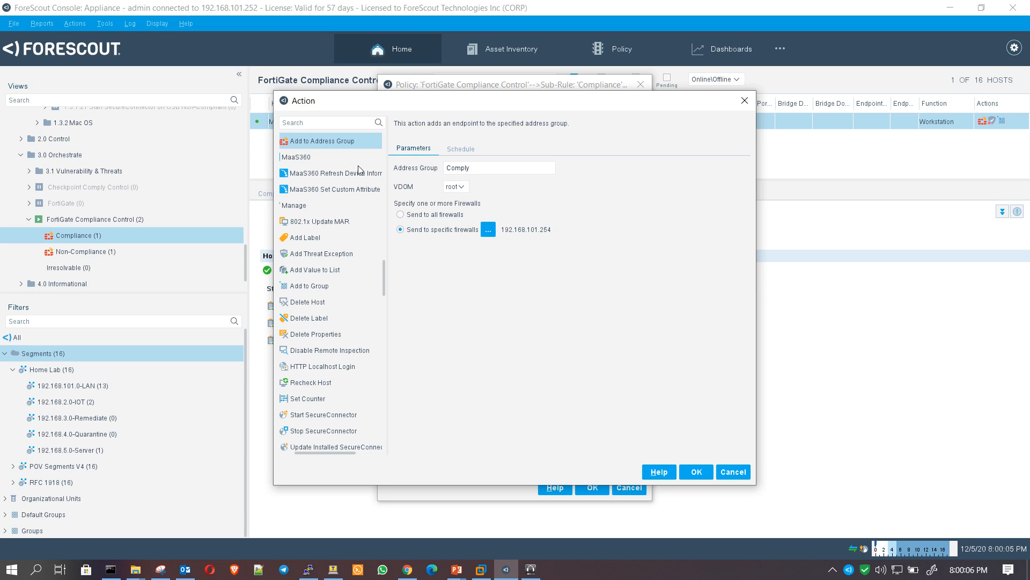
left_click_drag(460, 110, 557, 177)
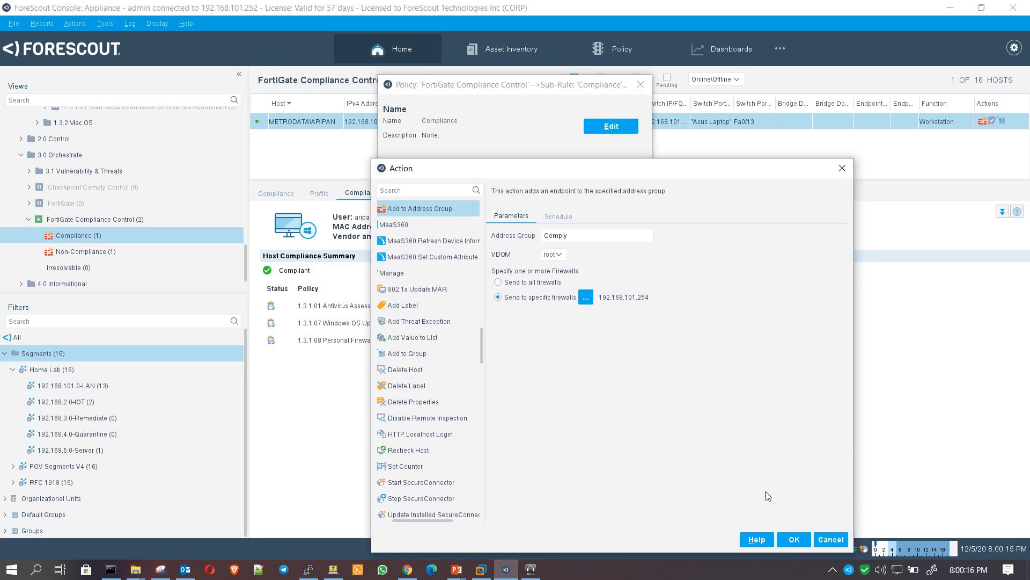
left_click(830, 542)
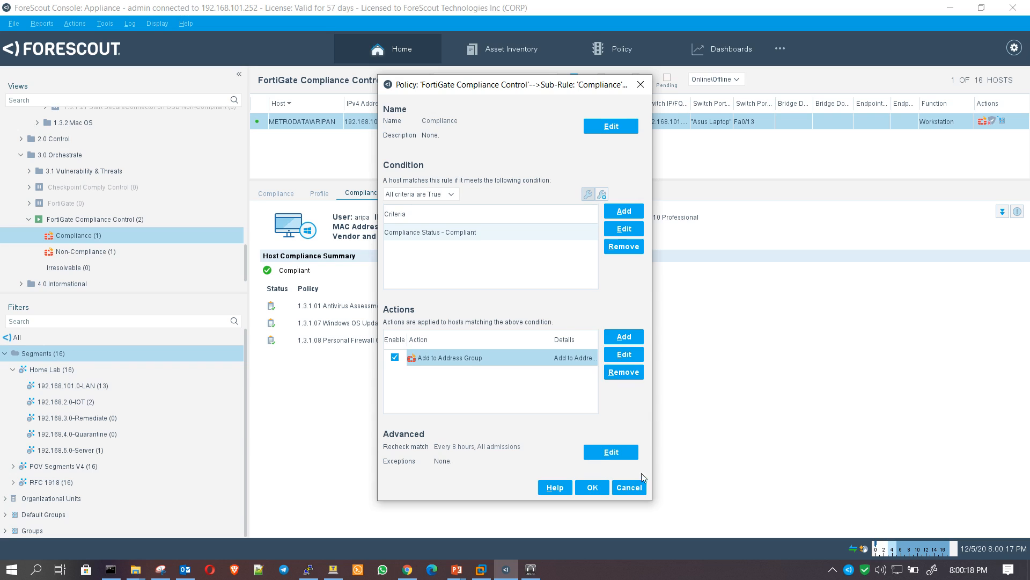
left_click(637, 491)
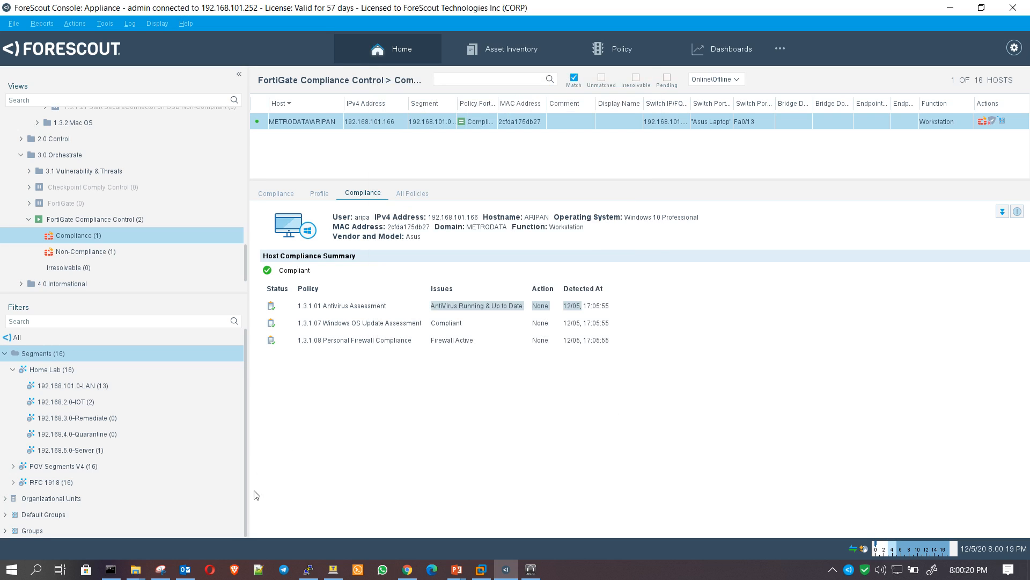
Step: Switch to the FortiWiFi page in Chrome, examine the IPv4 policies and address groups, and open the Comply group
left_click(406, 564)
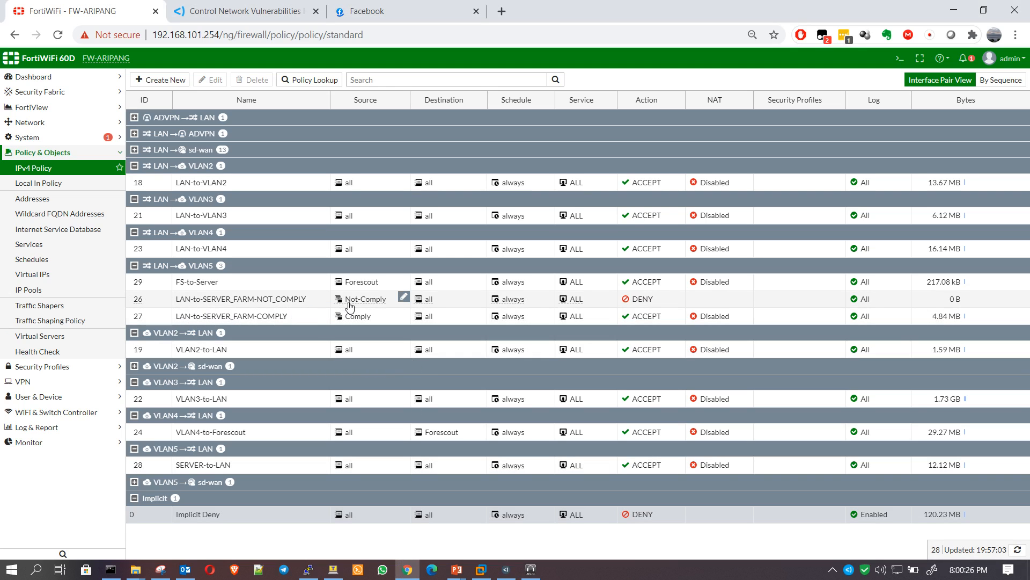
mouse_move(354, 320)
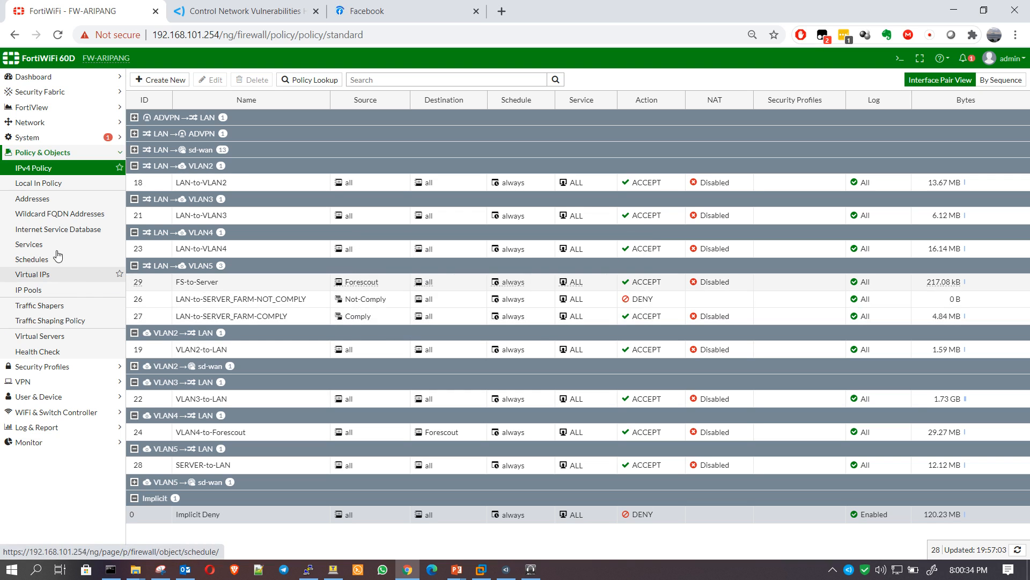
left_click(48, 199)
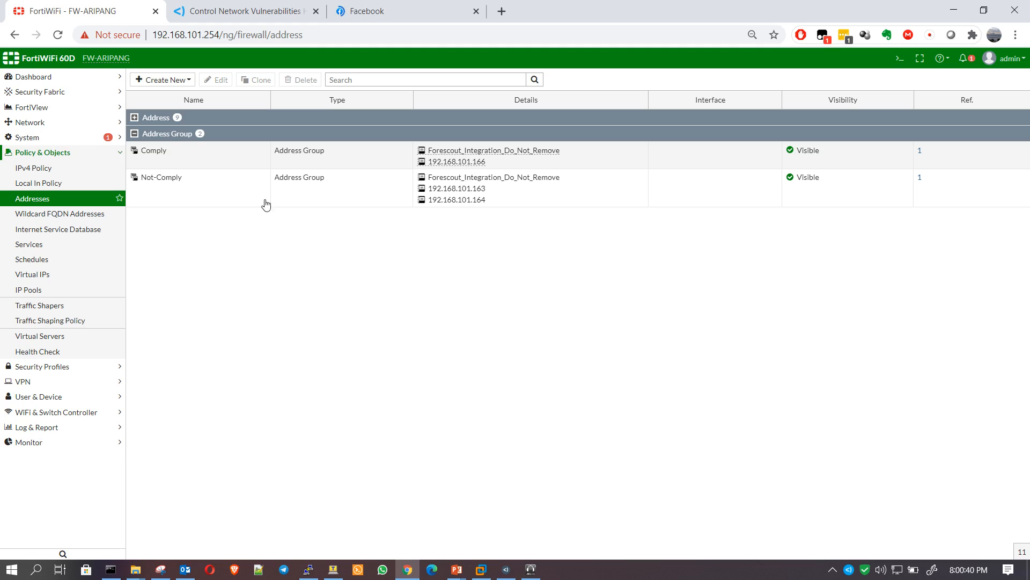
mouse_move(445, 164)
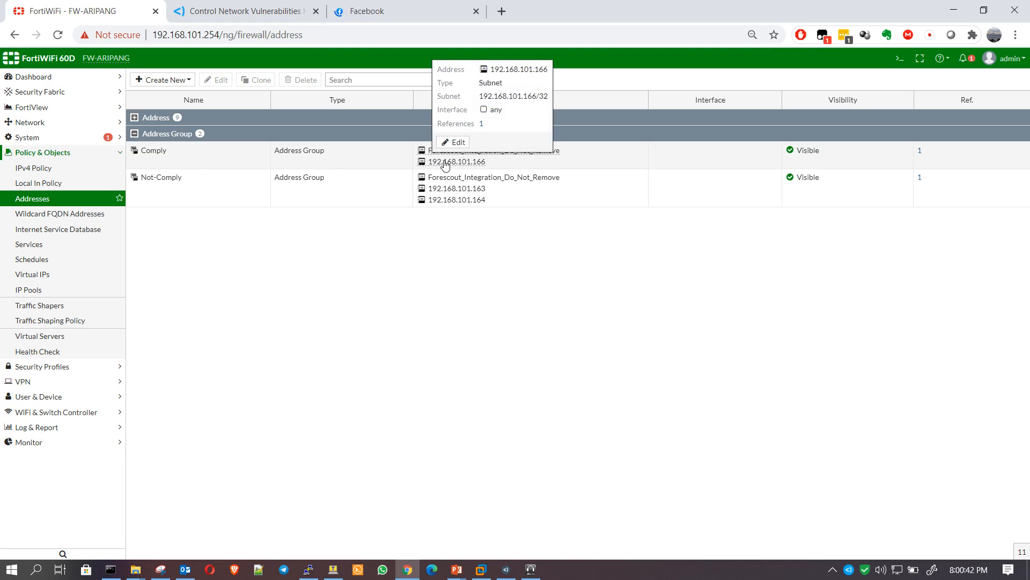
double_click(191, 163)
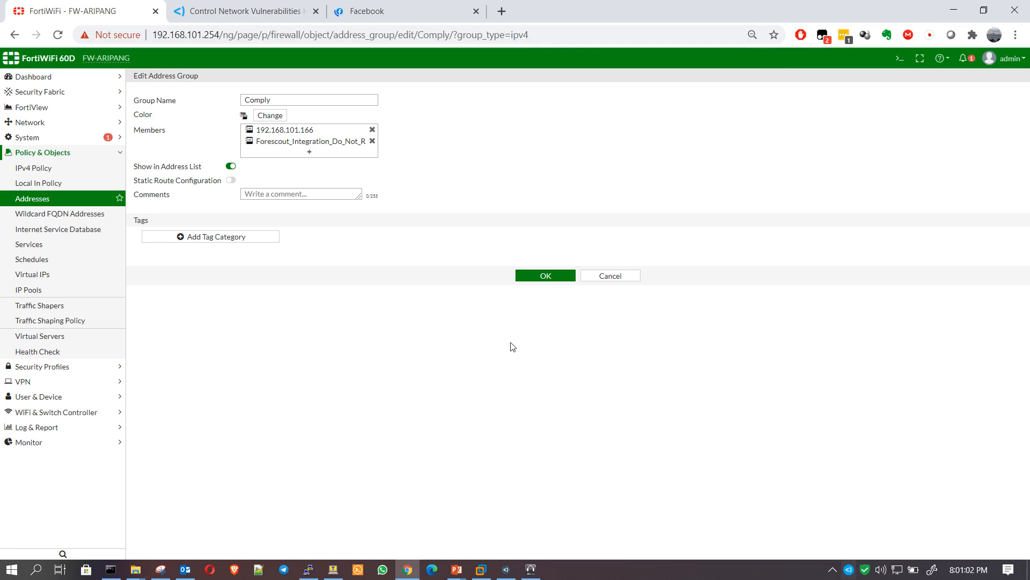
Step: Switch to the ForeScout Console and stop the FortiGate Compliance Control policy
left_click(505, 569)
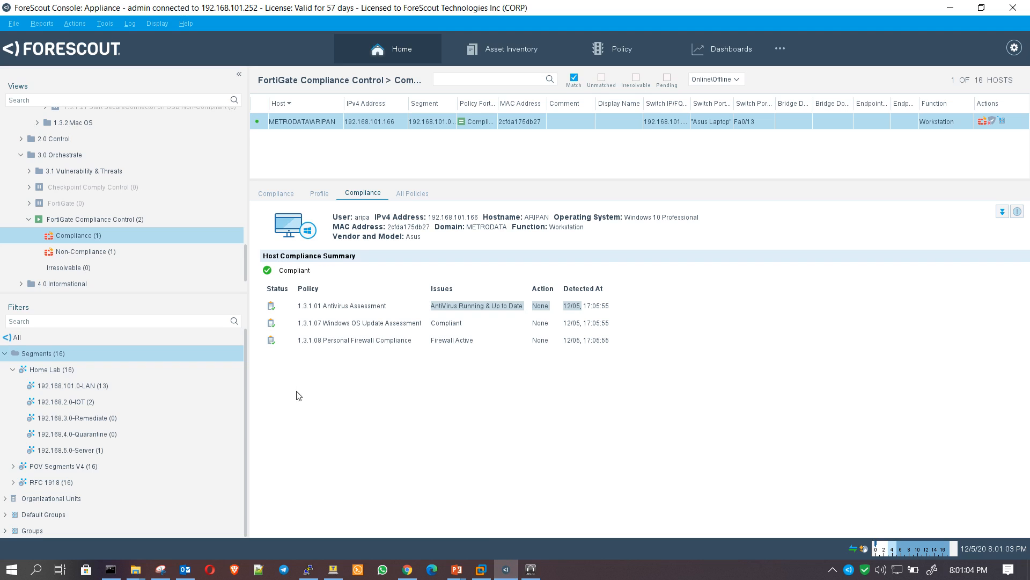
left_click(119, 217)
right_click(119, 217)
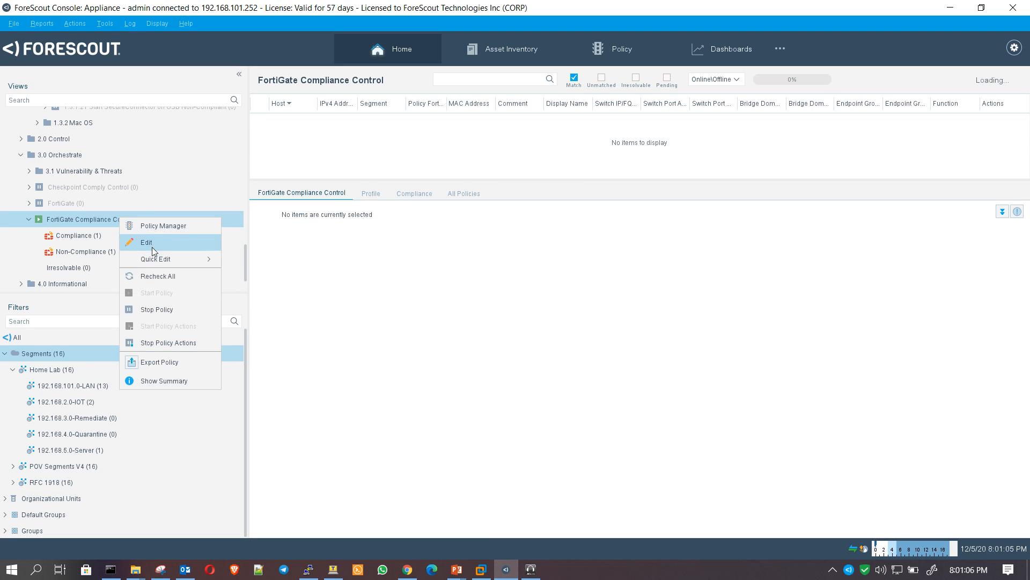
left_click(157, 317)
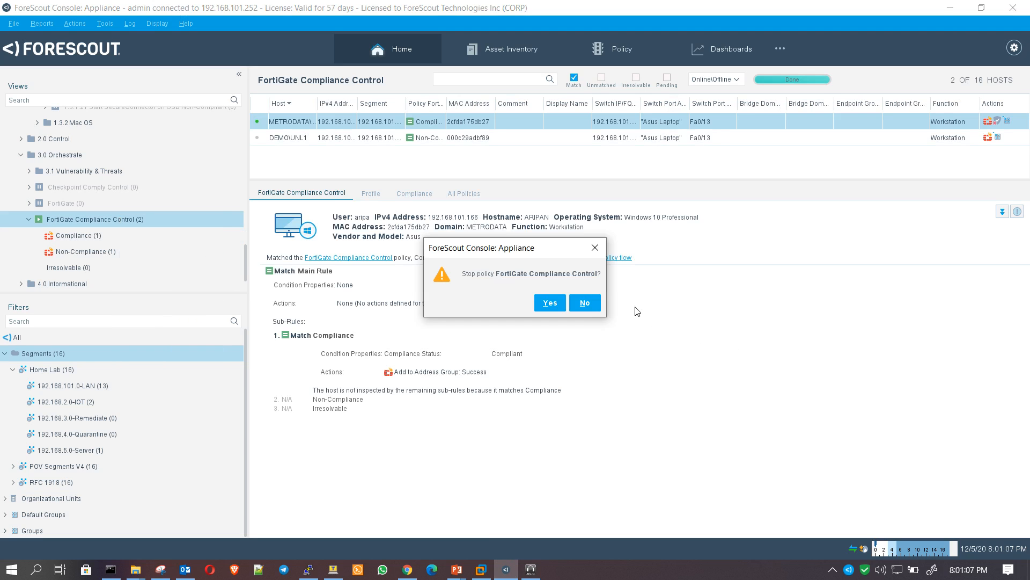
left_click(547, 303)
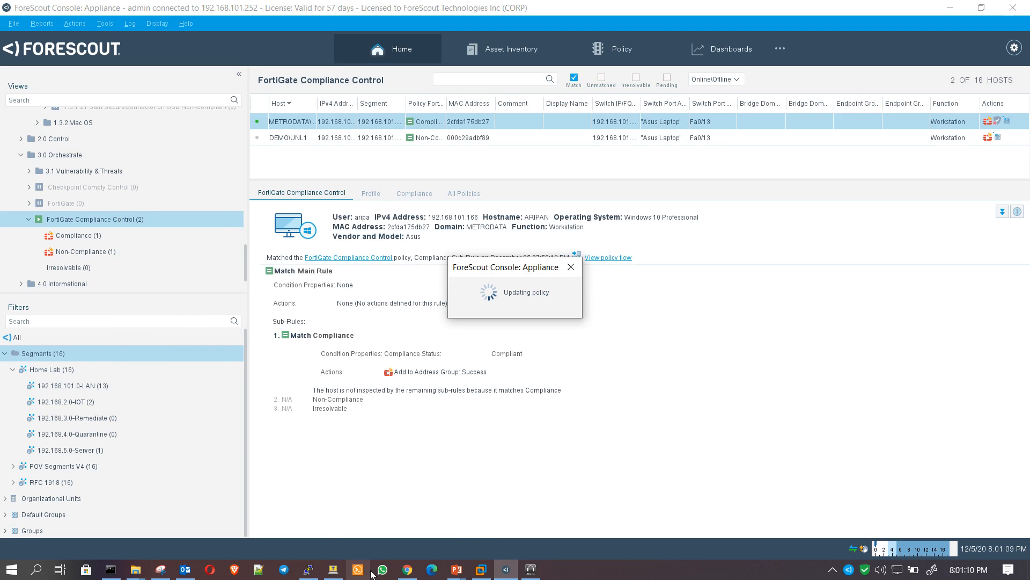
Step: Return to the FortiWiFi page in Chrome, remove member 192.168.101.166 from the Comply address group, and save it
left_click(407, 569)
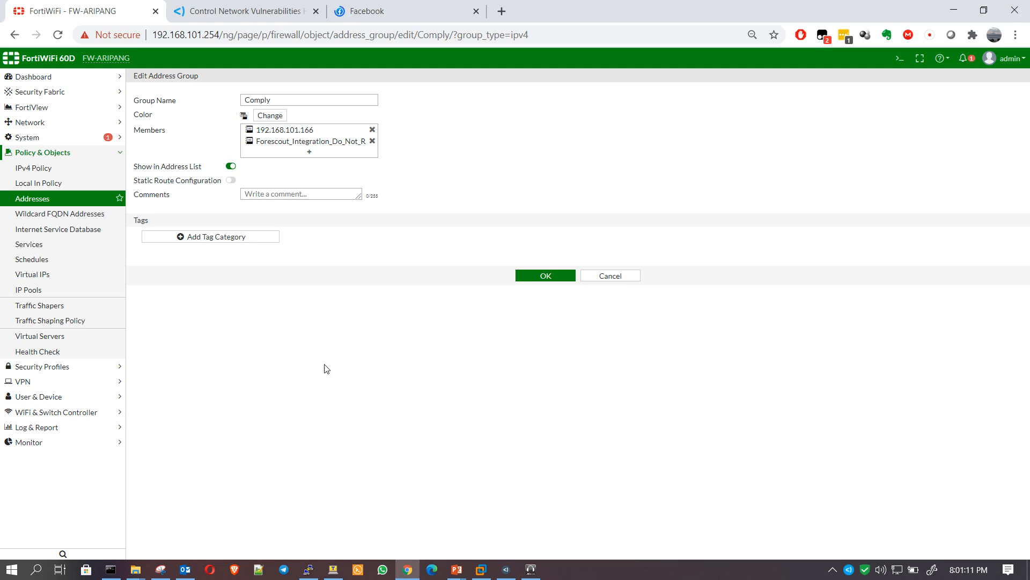
left_click(372, 129)
left_click(537, 263)
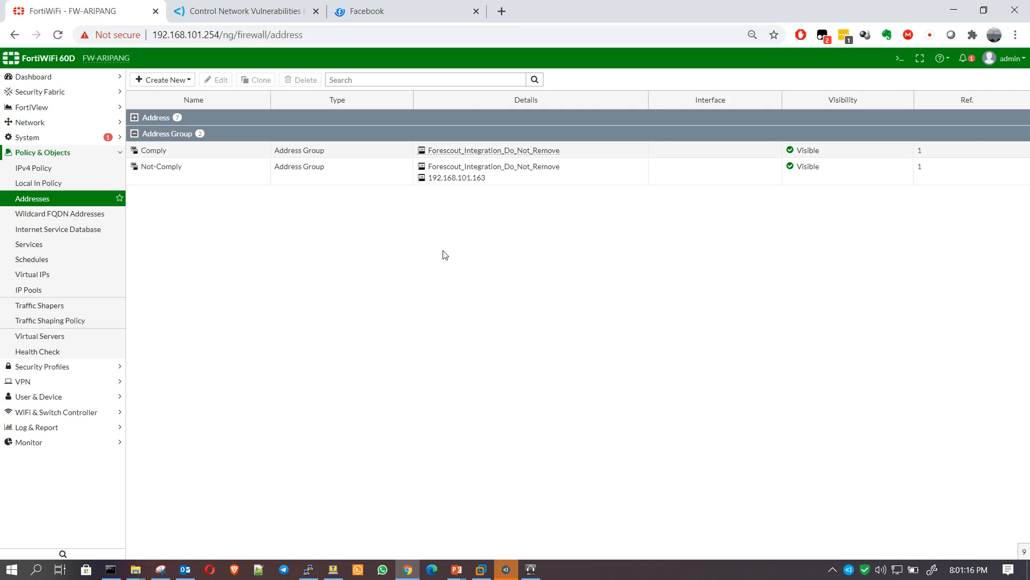
Step: Remove member 192.168.101.163 from the Not-Comply address group and save it
left_click(334, 184)
double_click(334, 185)
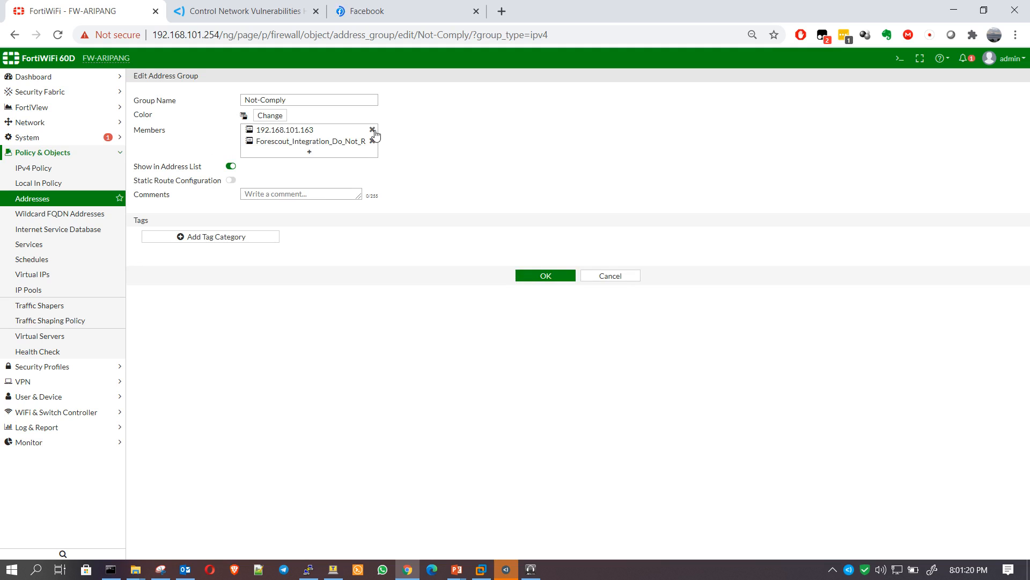
left_click(373, 130)
left_click(552, 276)
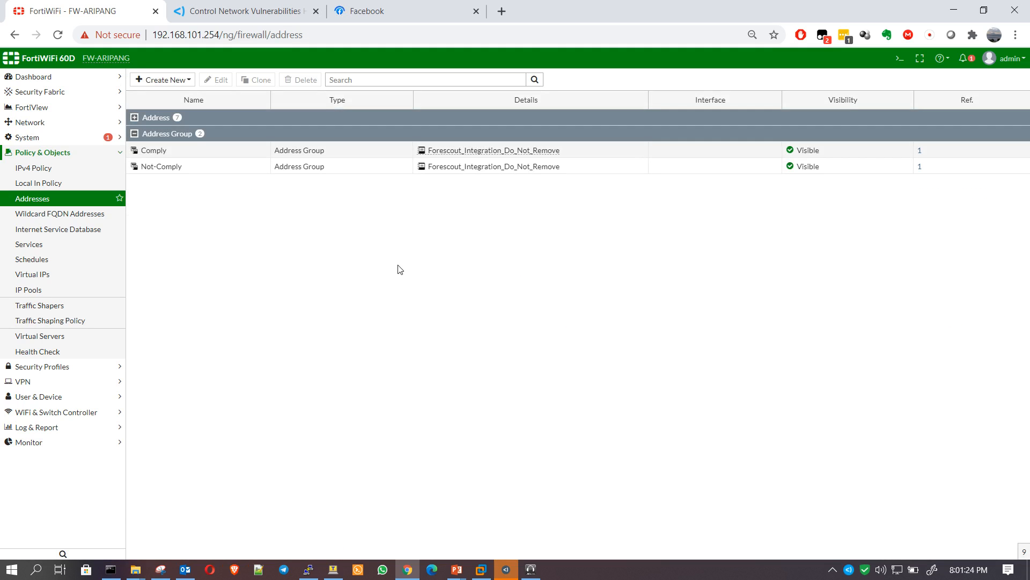
Step: Check the members of the address groups and the LAN-to-VLAN5 IPv4 policies that use them as sources
left_click(154, 152)
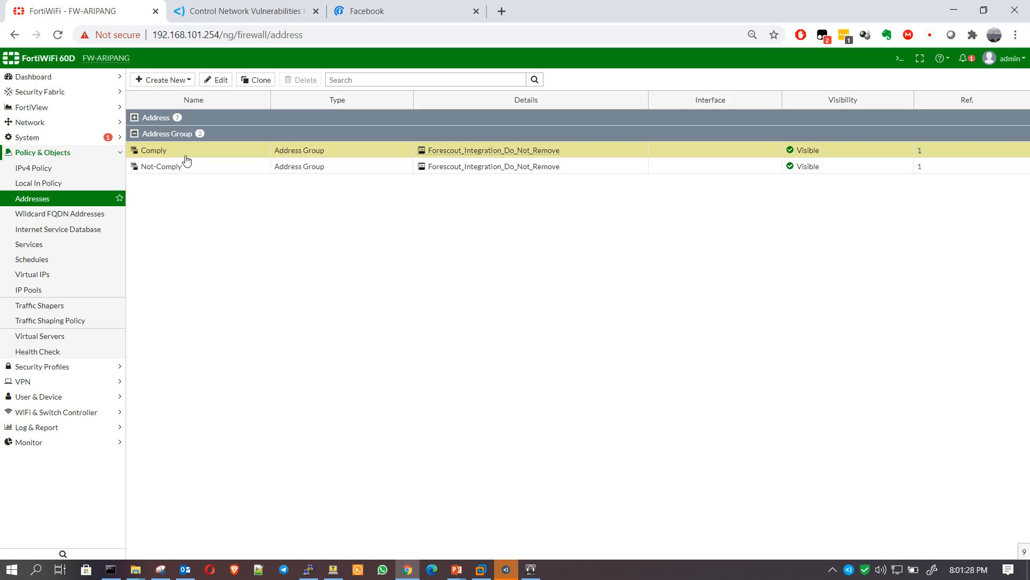
left_click(49, 170)
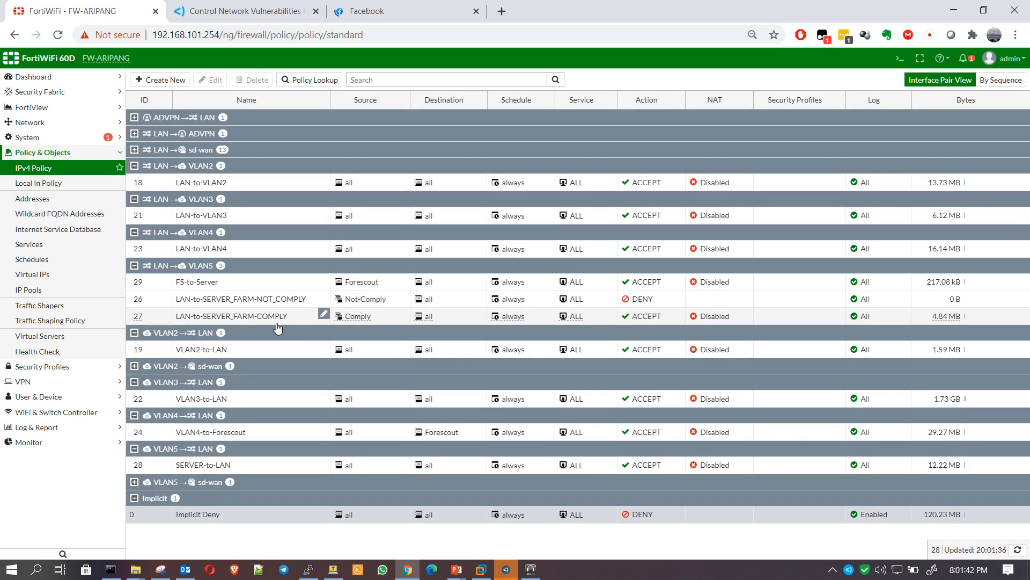
mouse_move(358, 319)
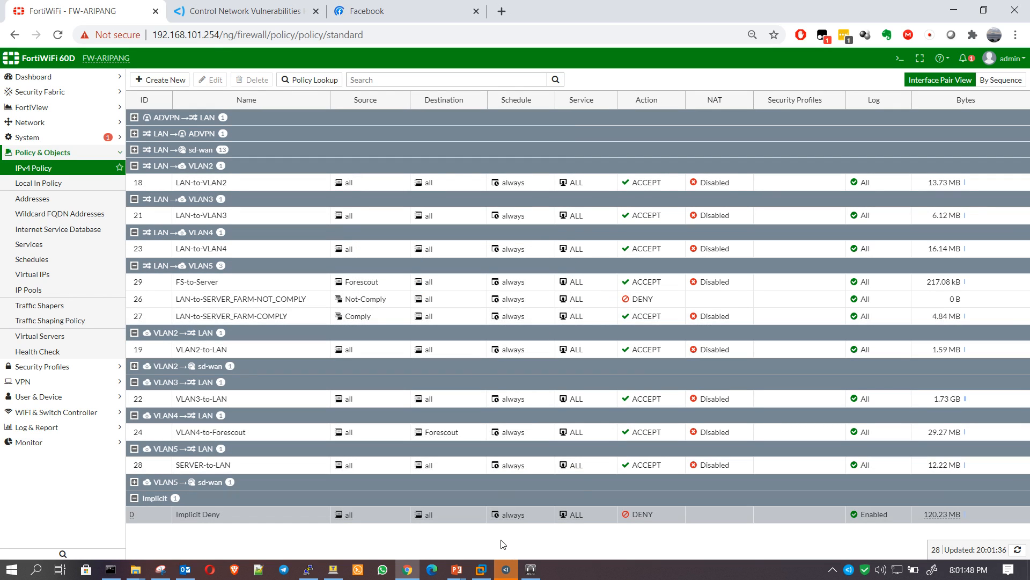
Step: Switch to the ForeScout Console and start the FortiGate Compliance Control policy
left_click(506, 569)
left_click(559, 302)
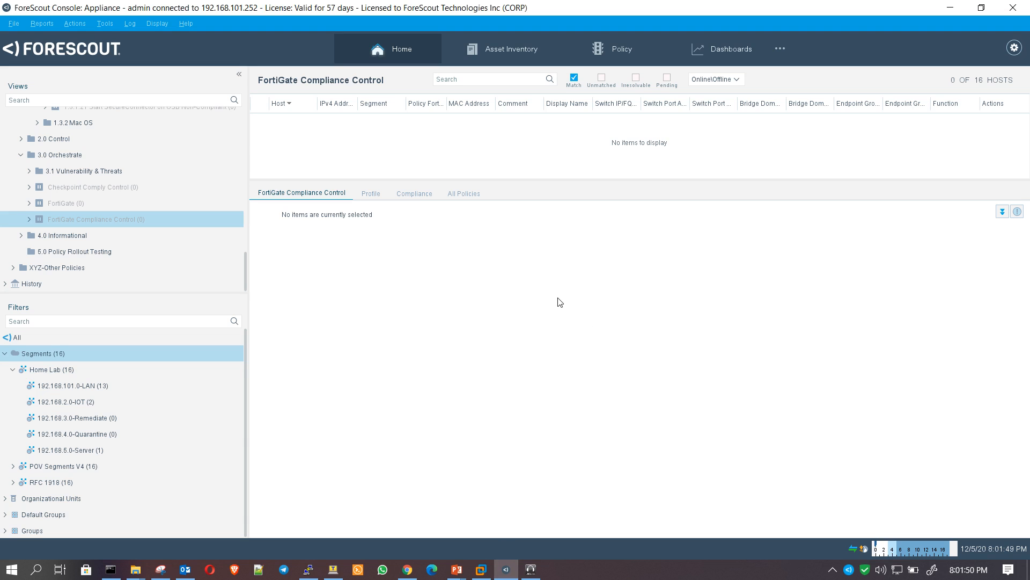
left_click(29, 219)
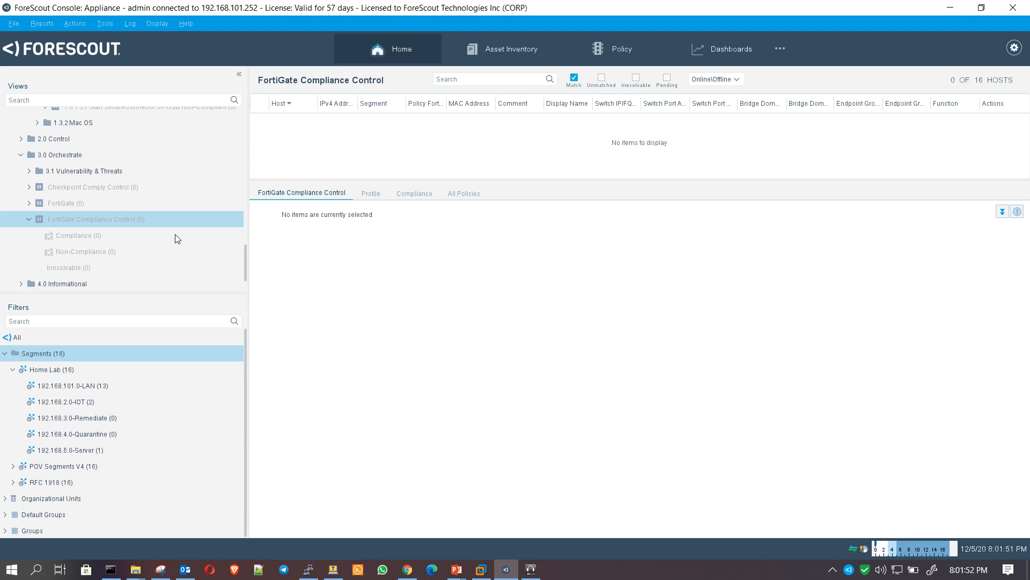
right_click(133, 222)
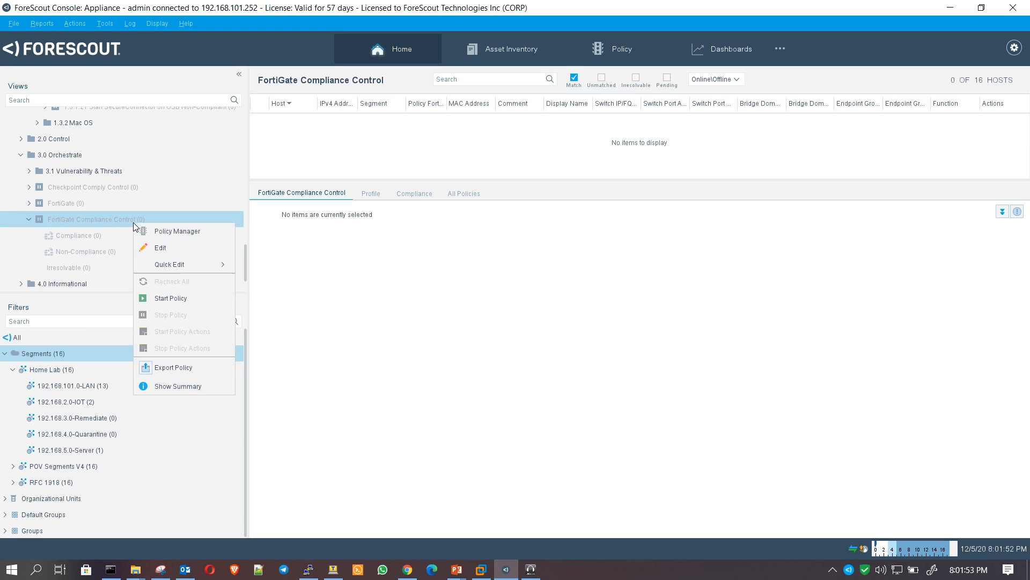
left_click(161, 297)
left_click(510, 330)
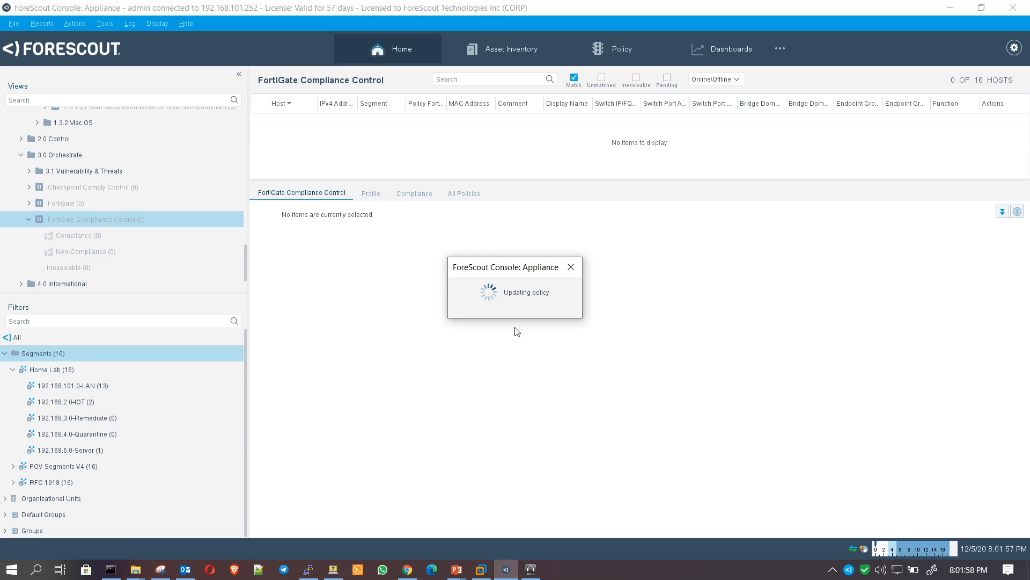
left_click(833, 571)
left_click(832, 572)
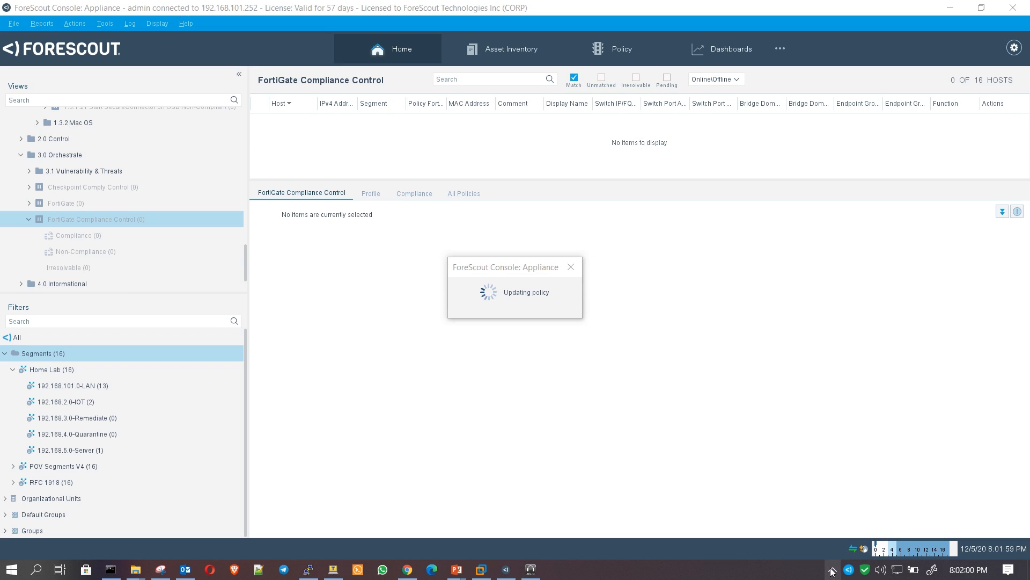
left_click(564, 301)
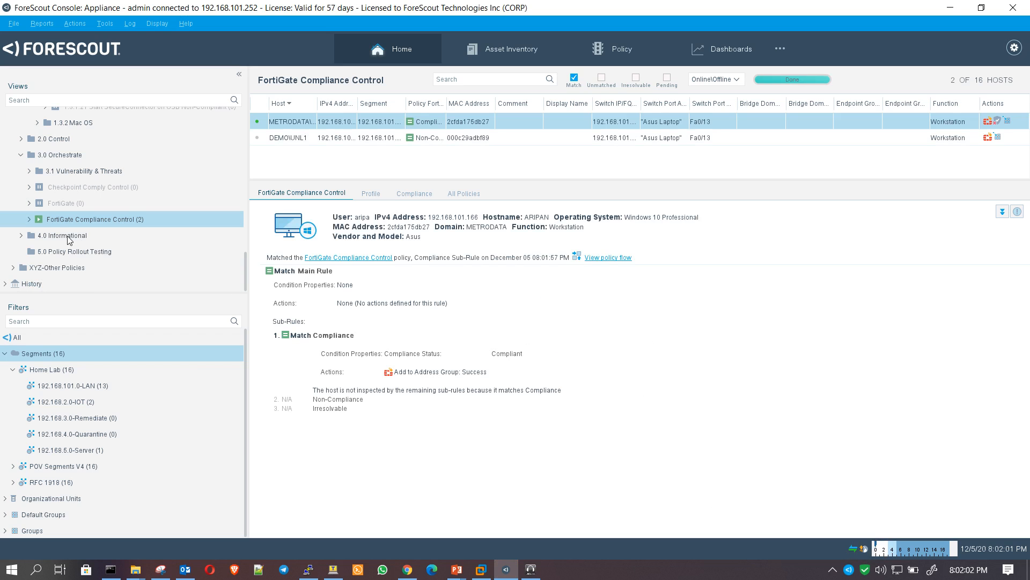
Step: Expand the FortiGate Compliance Control policy and examine the compliance details of the host matching its Compliance sub-rule
left_click(31, 219)
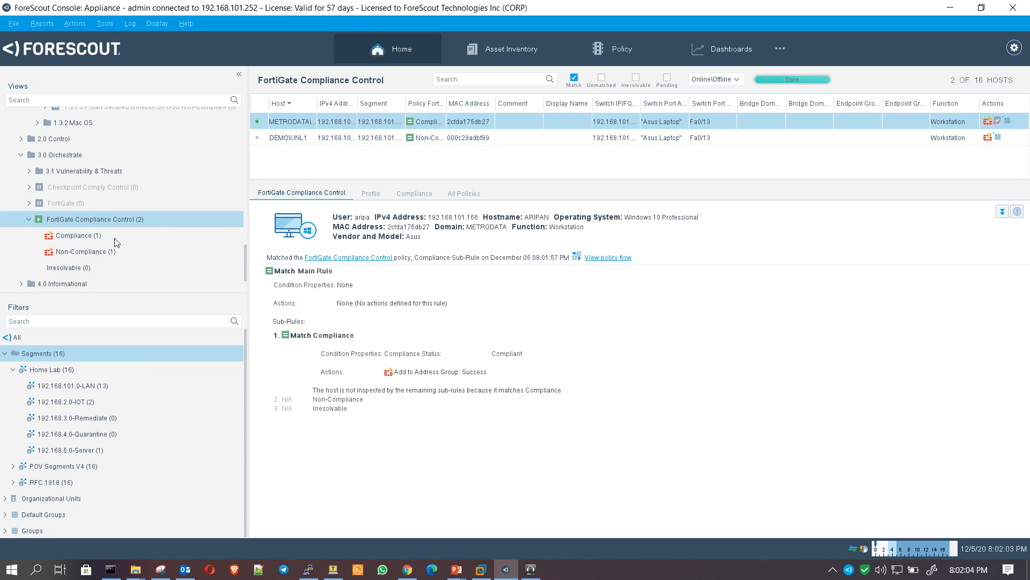
left_click(89, 237)
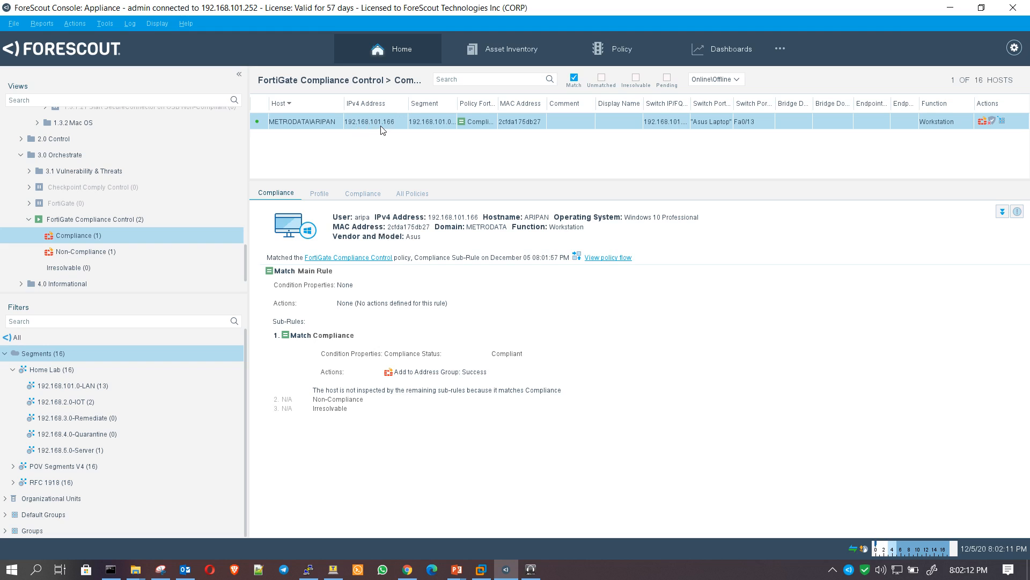
left_click(360, 197)
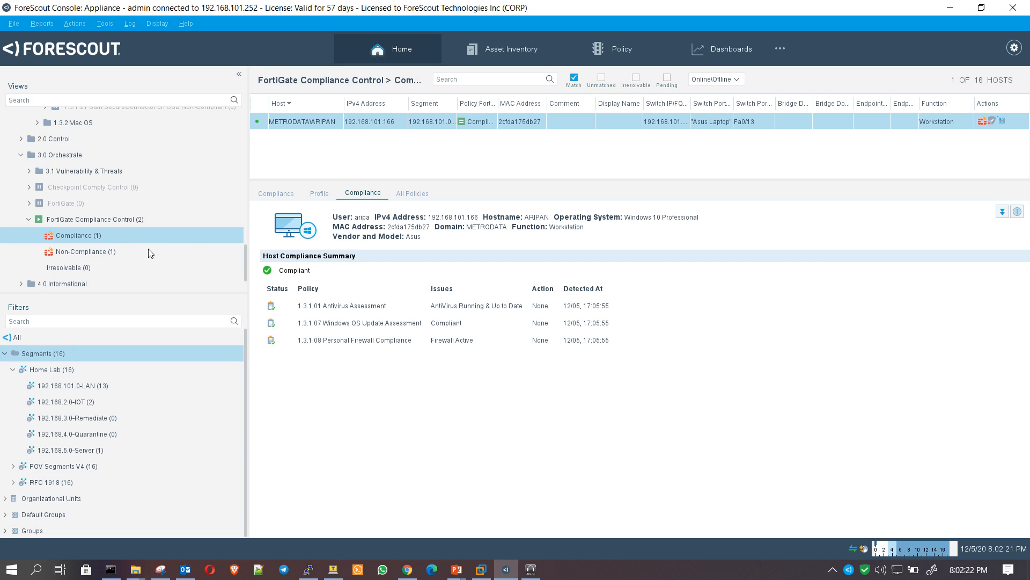
Step: Return to the FortiWiFi page in Chrome and check the Comply group's members in the IPv4 policies and the address list
left_click(407, 569)
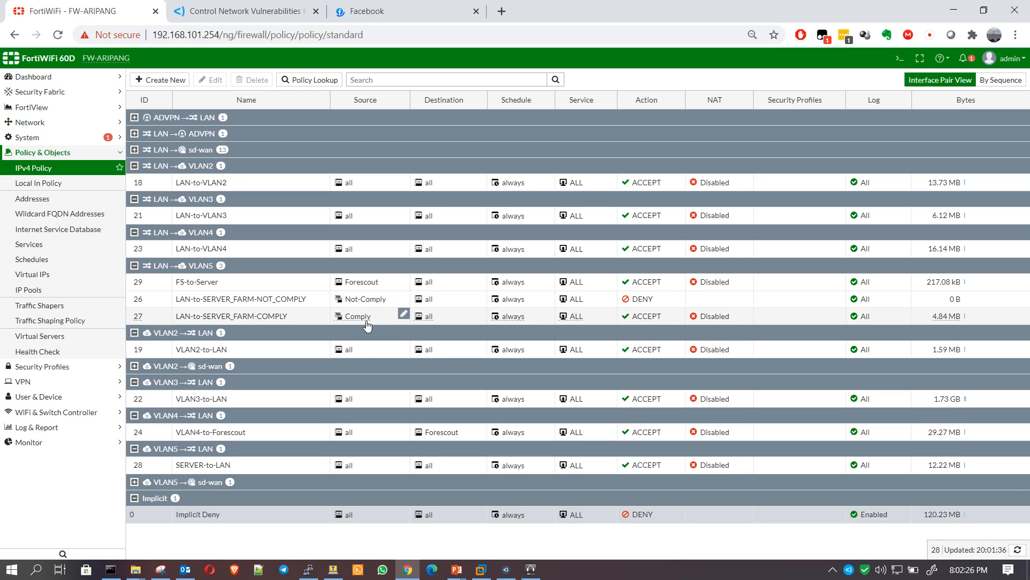
left_click(18, 168)
mouse_move(363, 325)
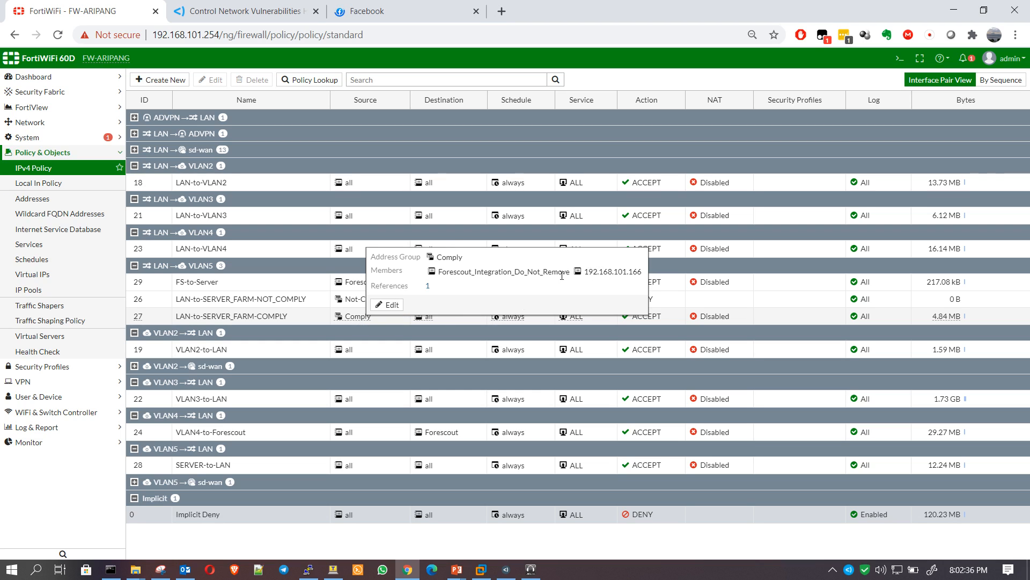
left_click(52, 201)
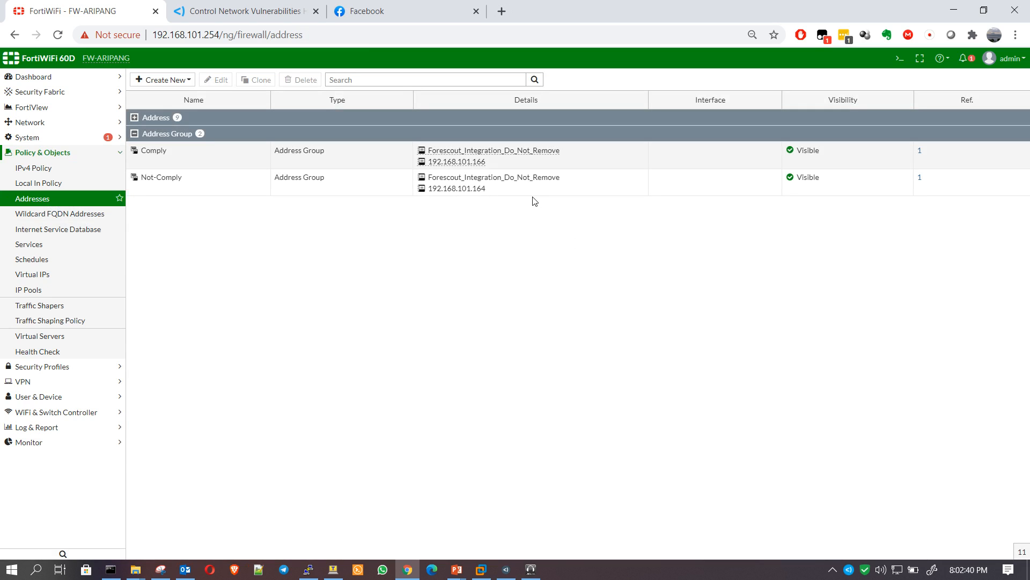
mouse_move(481, 197)
mouse_move(448, 162)
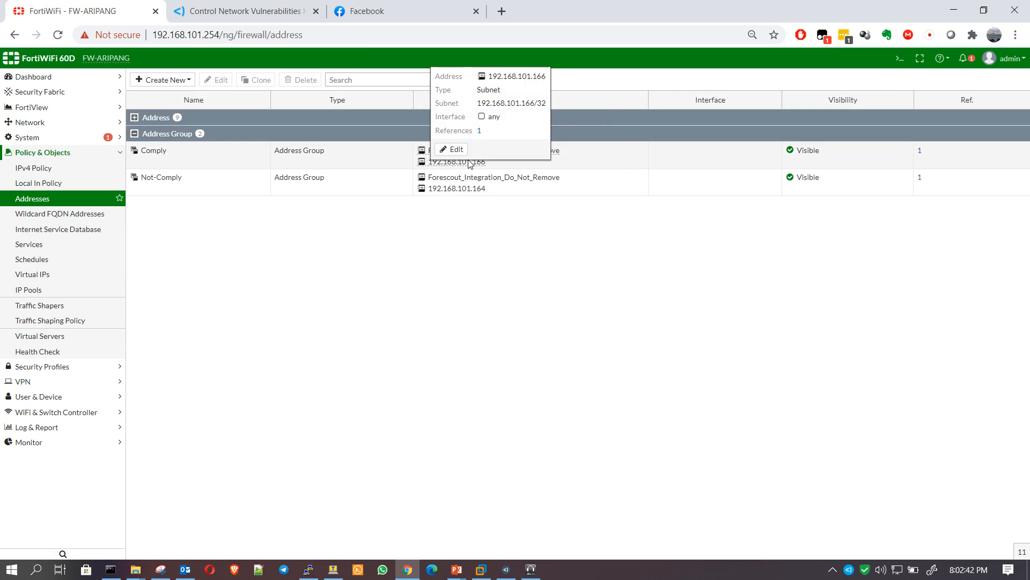
Step: Run ipconfig|More in Command Prompt to check this computer's Ethernet IPv4 address, and quit the listing
left_click(111, 569)
type("ipconfig|M")
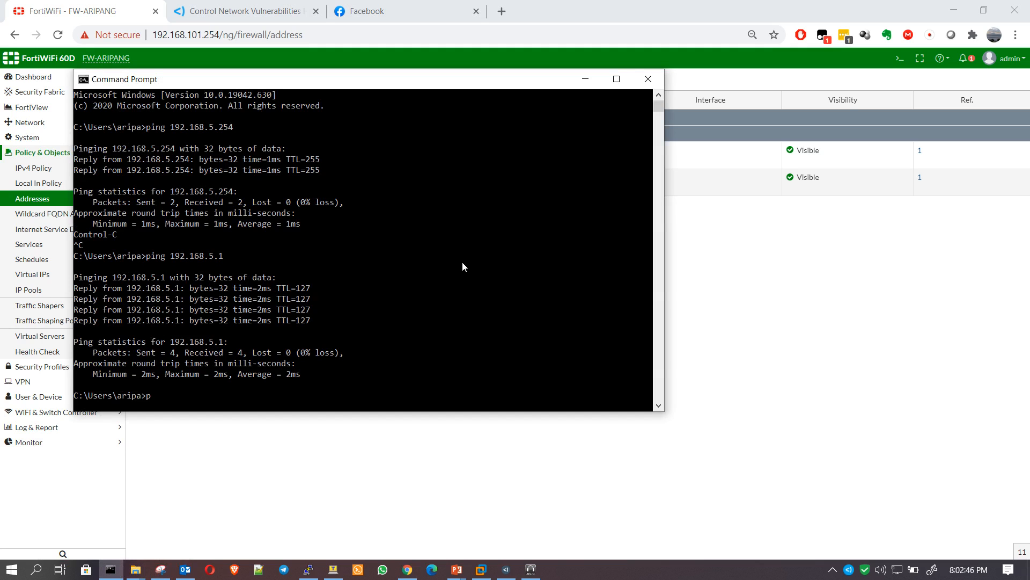
type("ore")
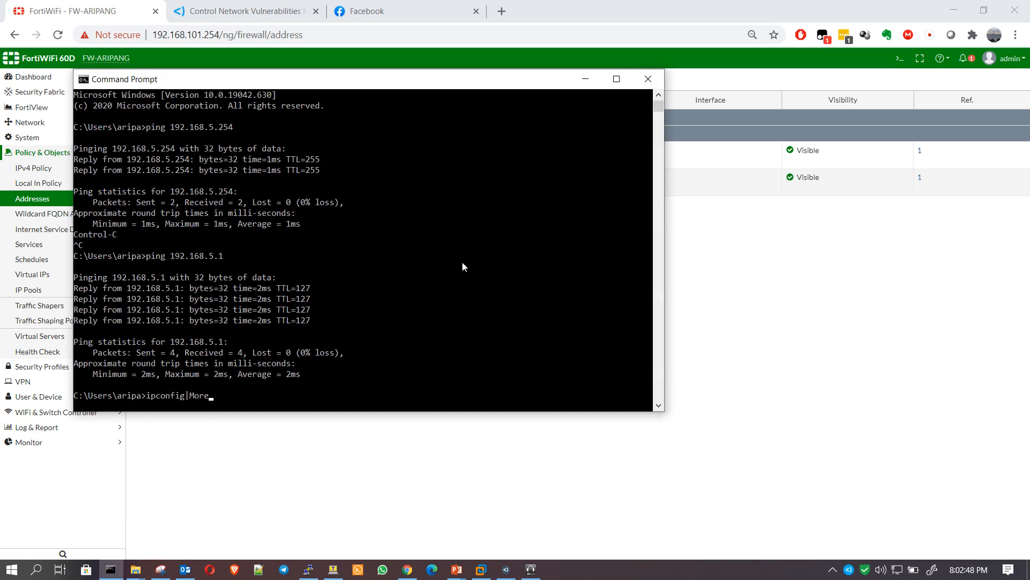
key("Return")
key("space")
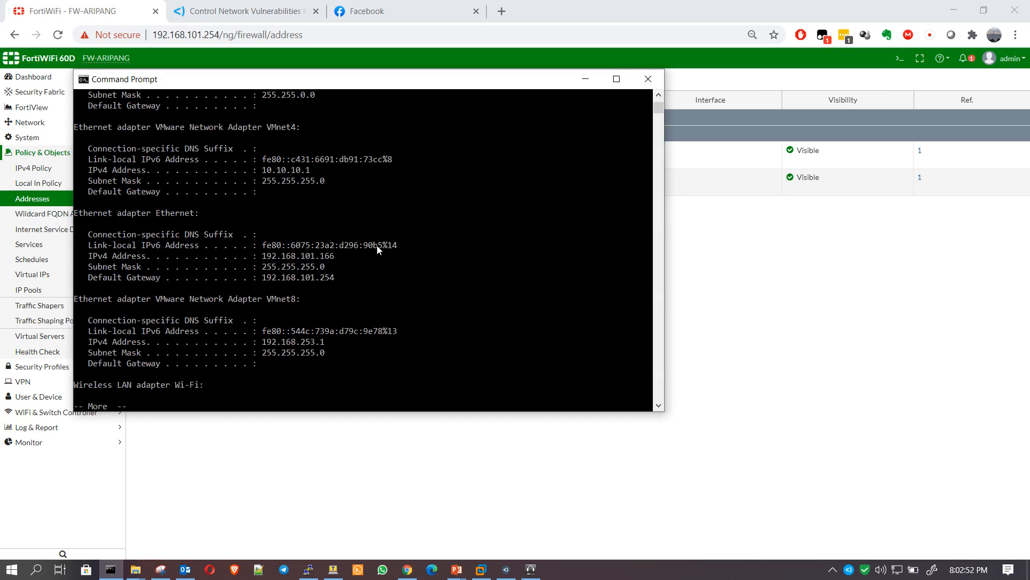
key("q")
left_click_drag(387, 82, 583, 117)
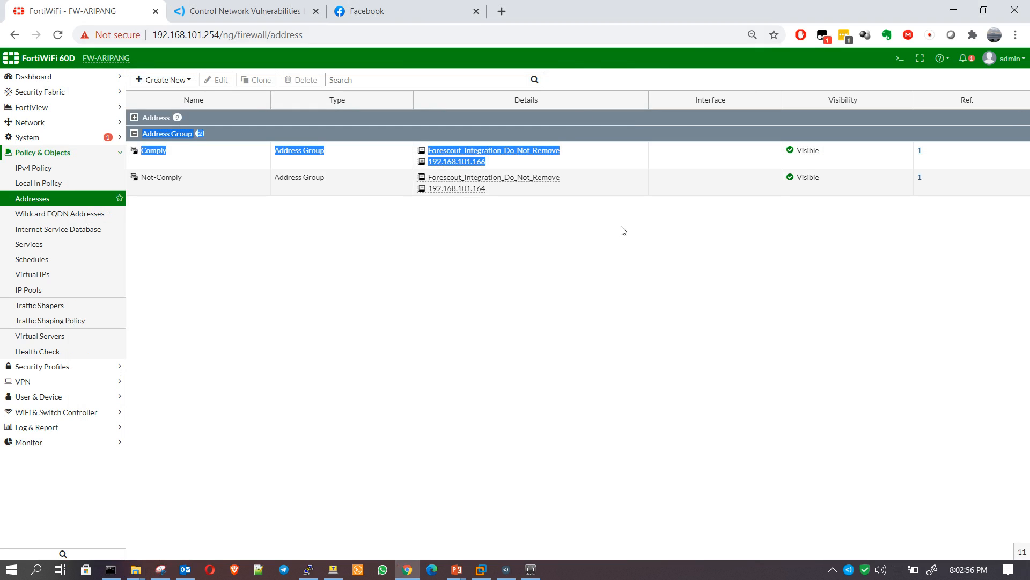
Step: Return to the ForeScout Console, filter All Hosts by the 192.168.5.0-Server segment, and inspect the profile of host 192.168.5.1
mouse_move(517, 564)
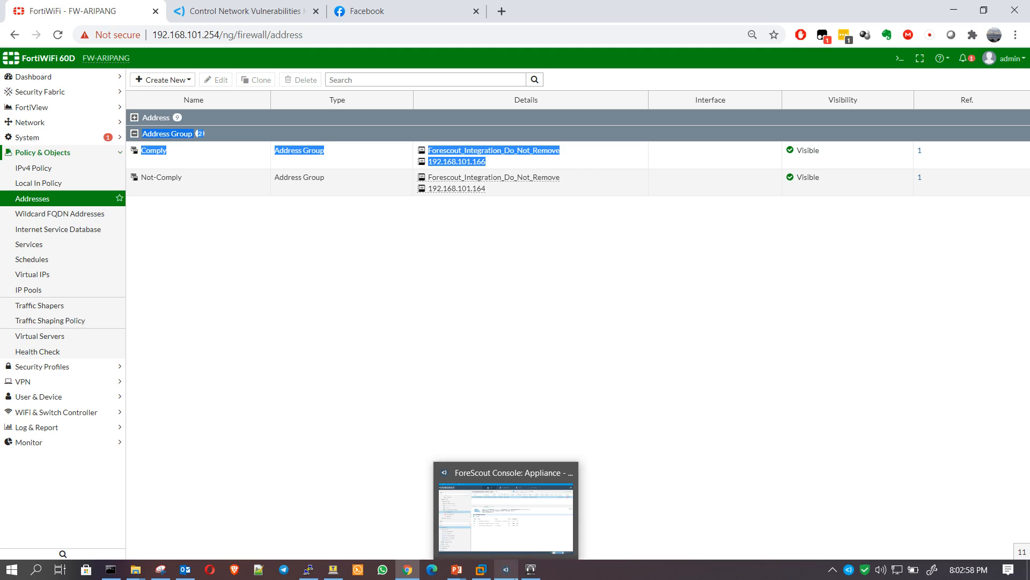
left_click(505, 569)
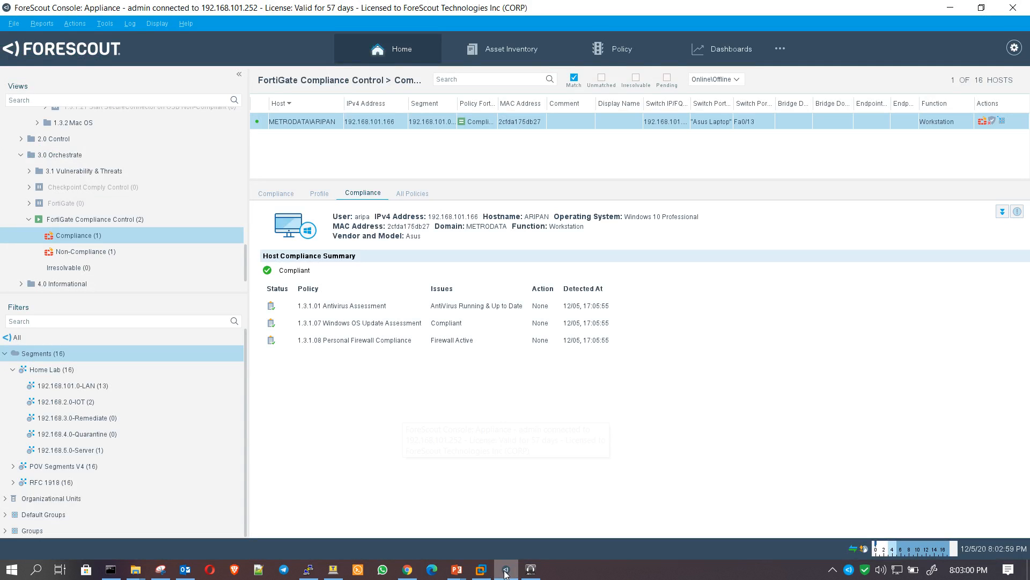
scroll(161, 242, "up", 3)
scroll(166, 269, "down", 3)
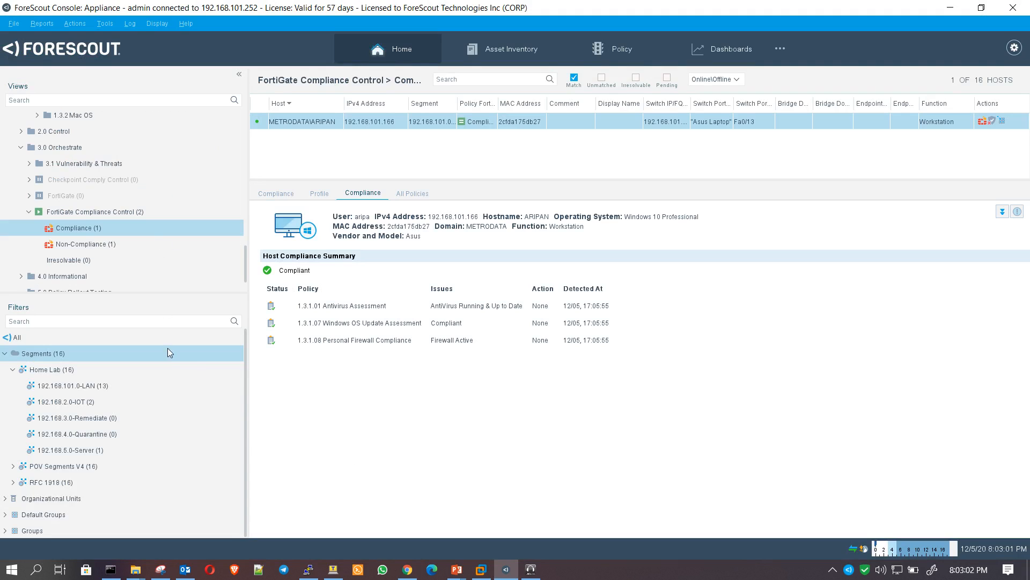
left_click(69, 452)
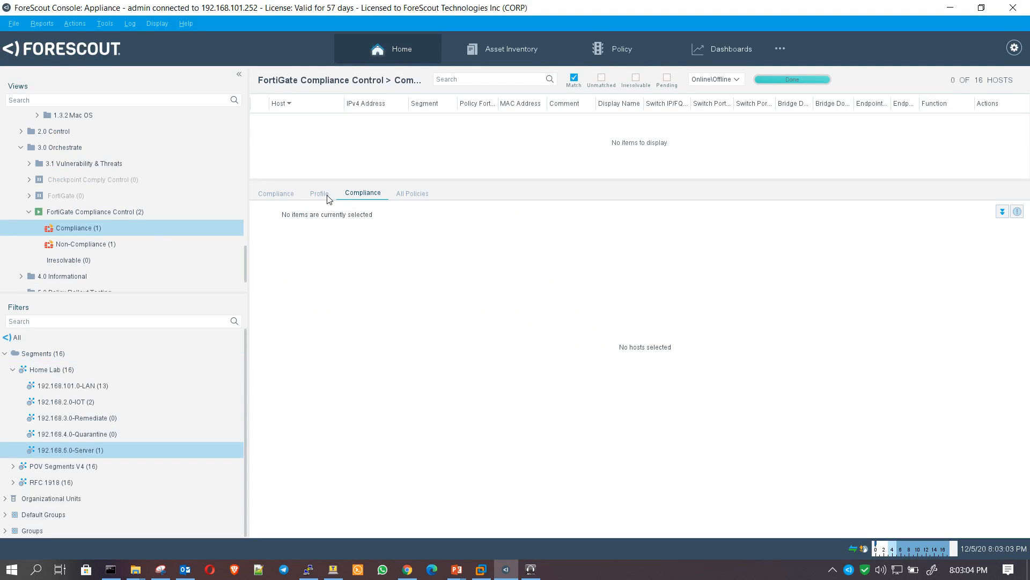
scroll(147, 191, "up", 10)
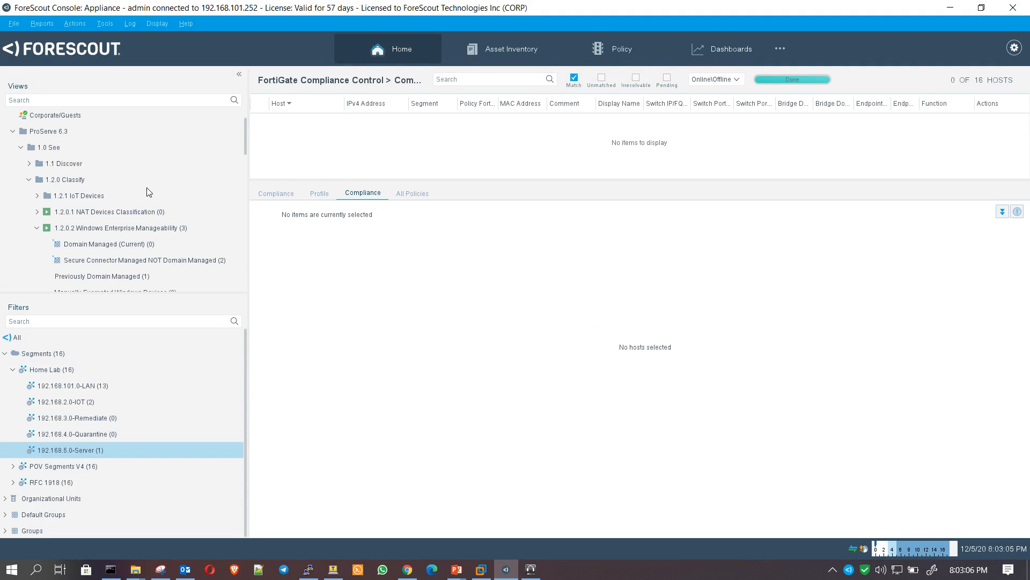
left_click(46, 116)
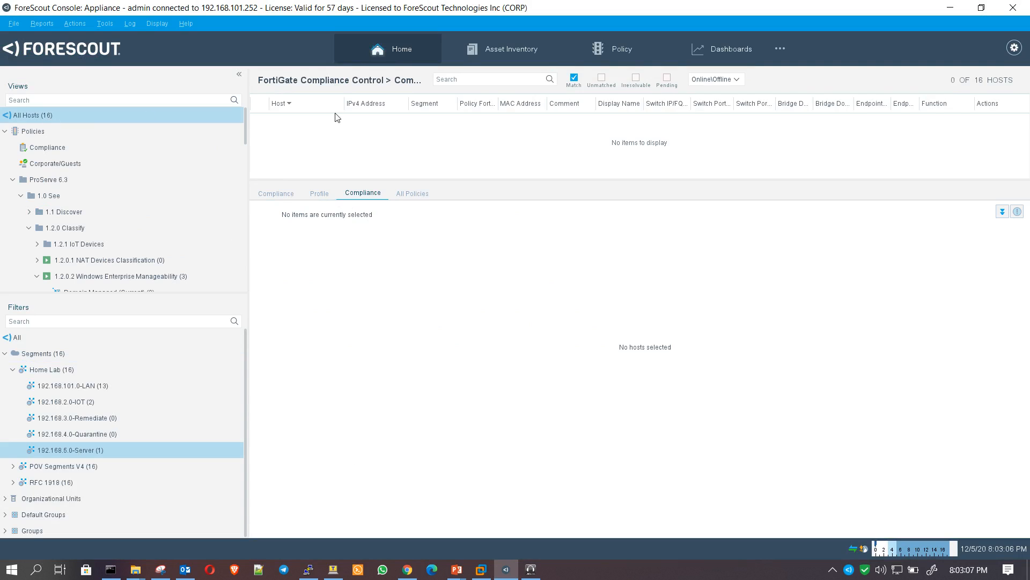
left_click(422, 121)
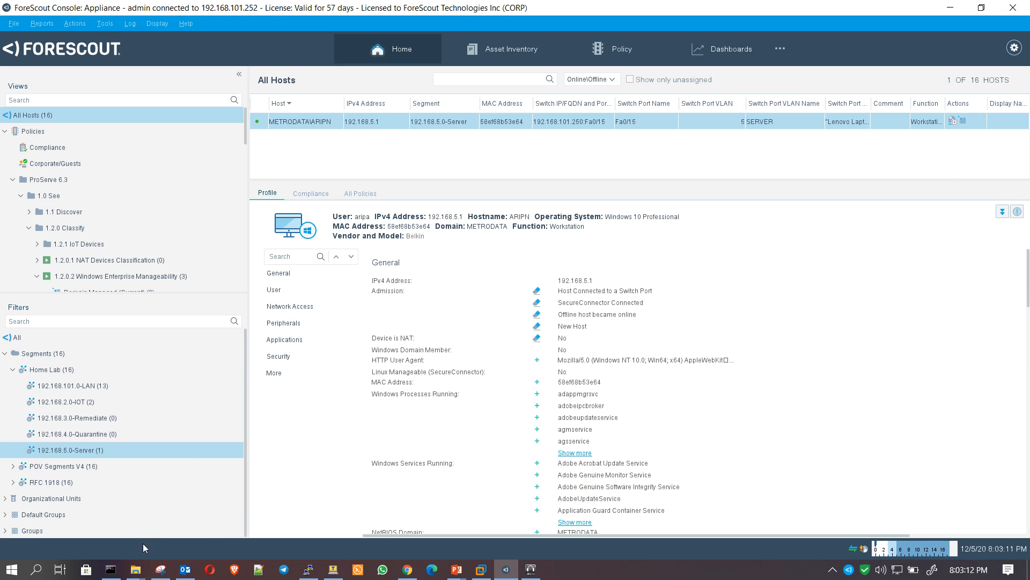
Step: Ping 192.168.5.1 from Command Prompt to test the server's reachability
left_click(110, 572)
type("ping 192.168.5.1")
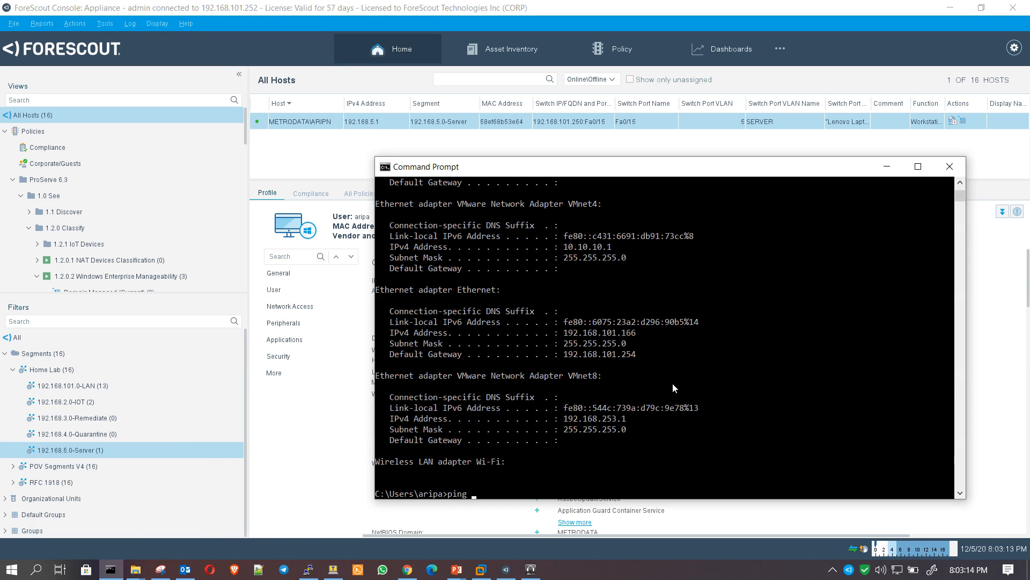
key("Return")
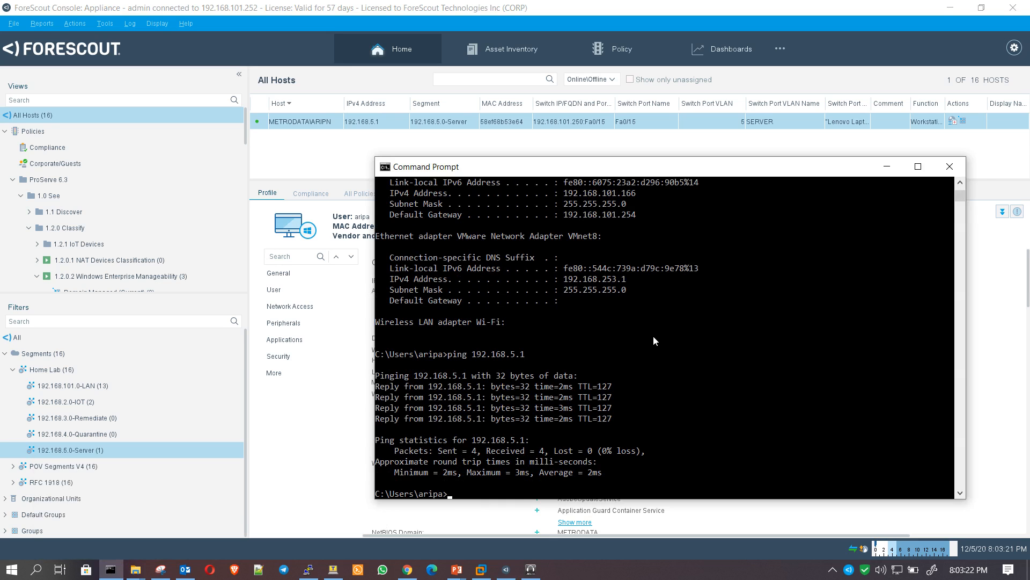
key("super")
type("\\1")
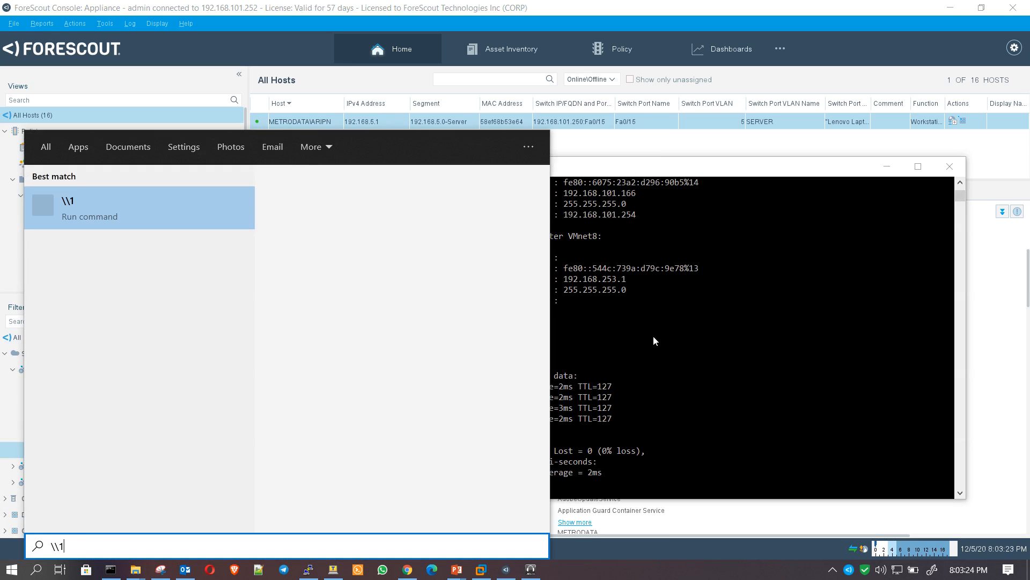
type("92.168.5.")
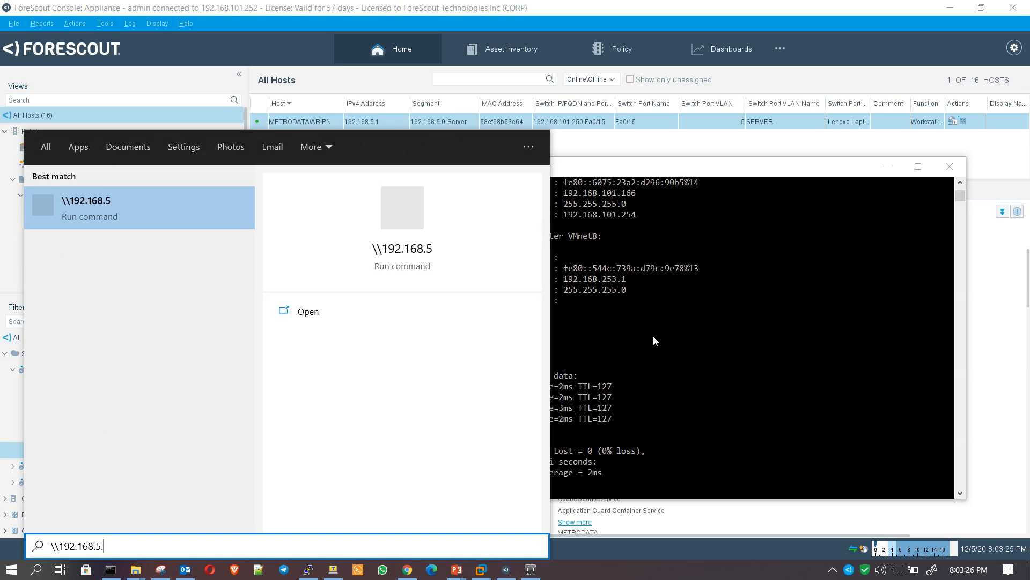
type("1")
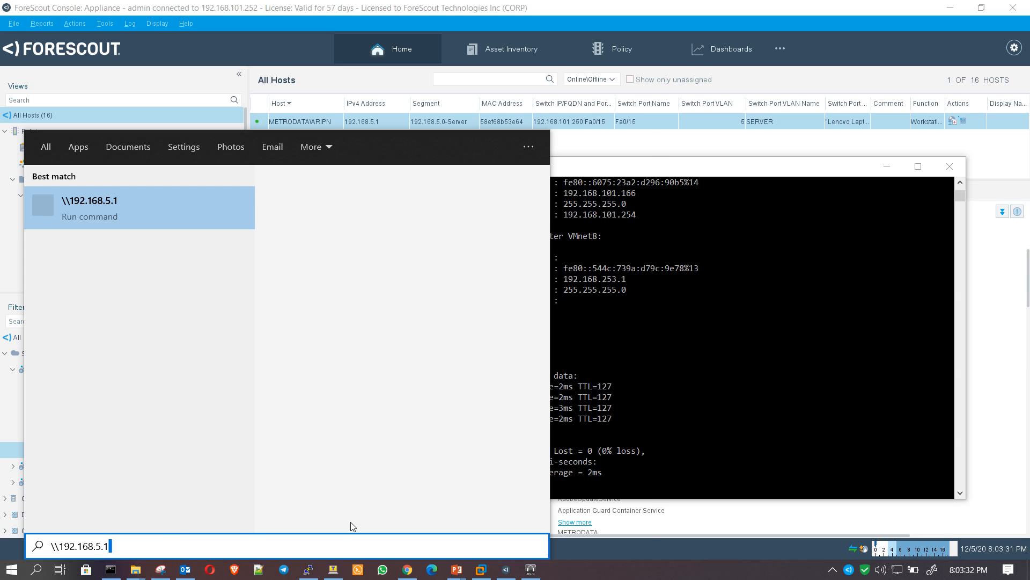
Step: Connect to 192.168.5.1 with Remote Desktop Connection, entering the account password and accepting the untrusted certificate
key("super")
type("remote")
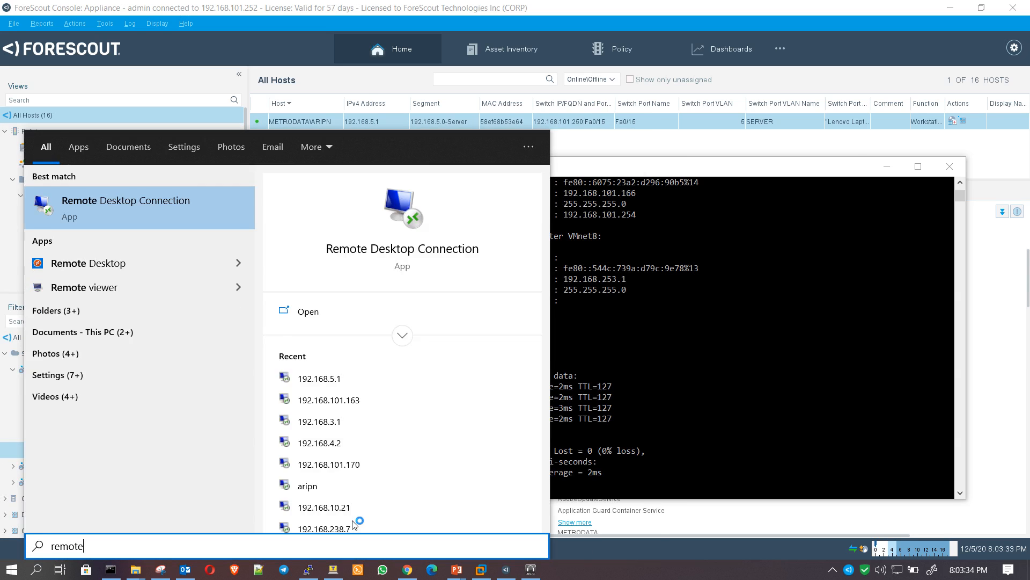
key("Return")
key("Return")
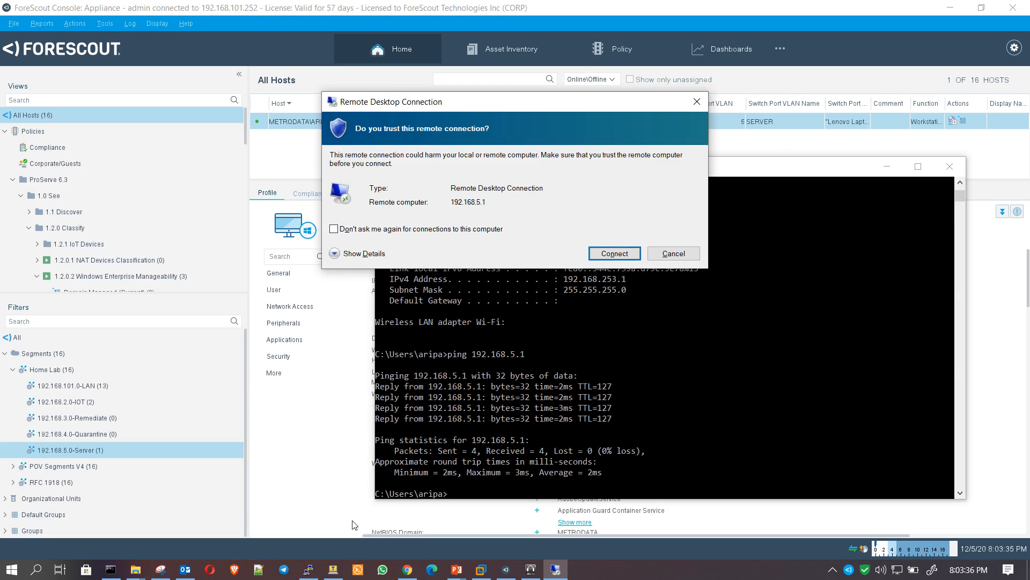
key("Return")
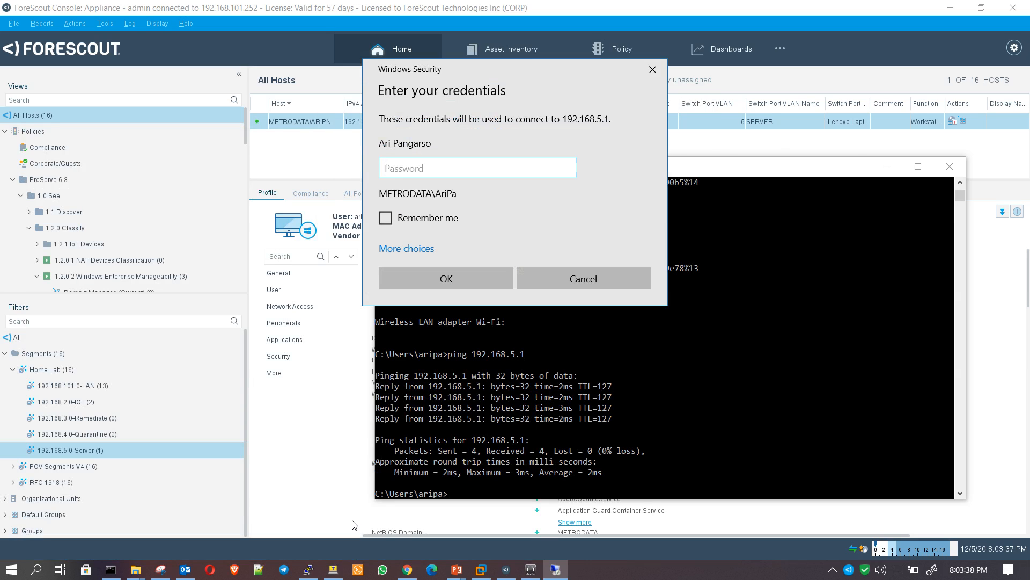
type("•••••••")
key("Return")
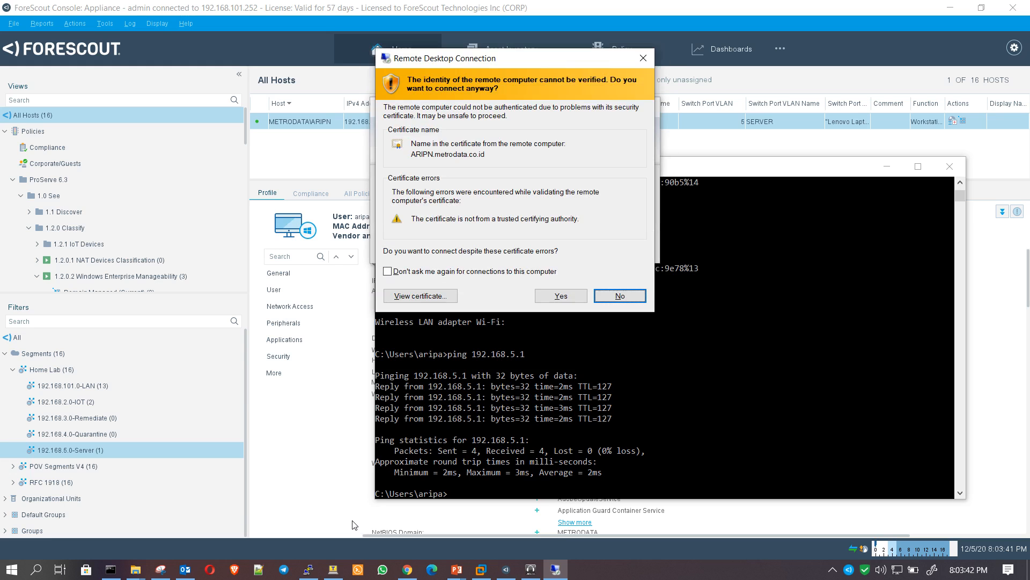
left_click(565, 297)
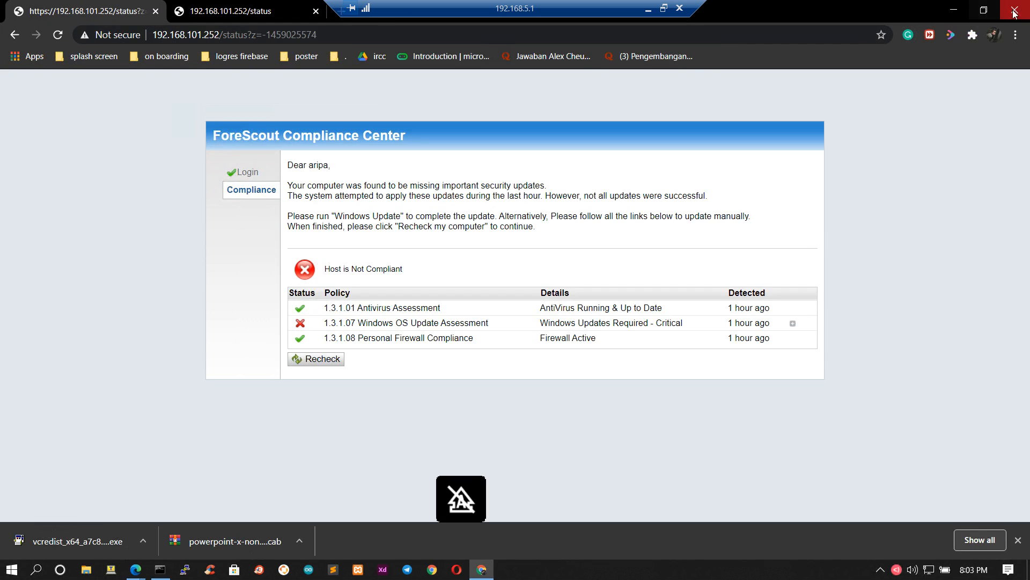
Step: Close the open browser windows and Command Prompt on the remote desktop
left_click(1013, 13)
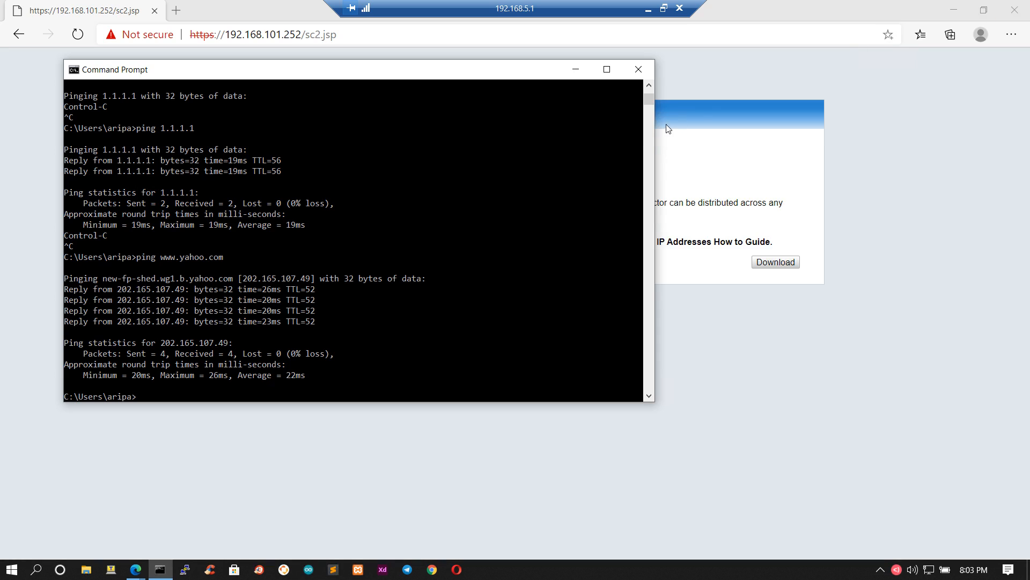
left_click(798, 61)
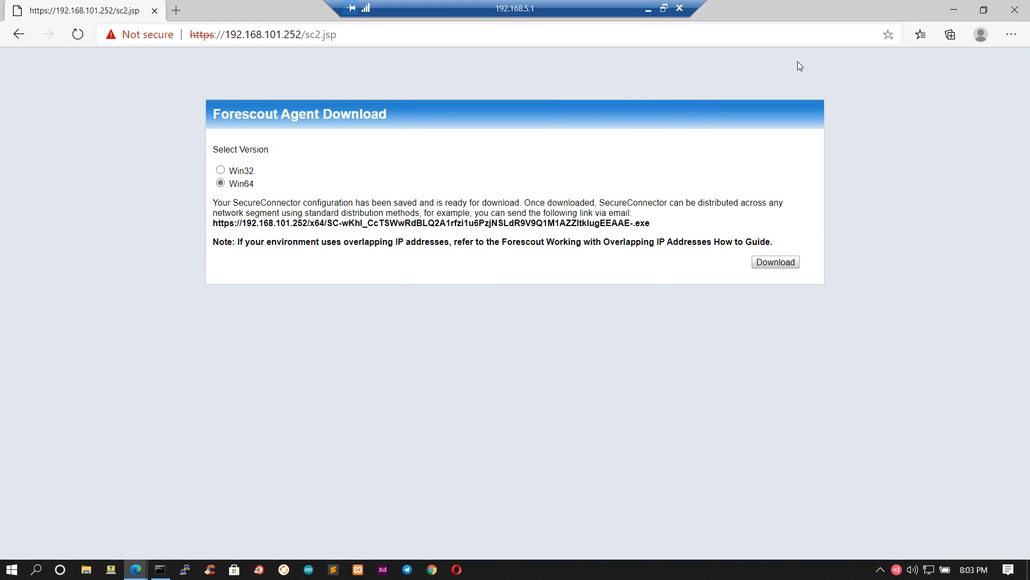
left_click(1015, 9)
left_click(641, 69)
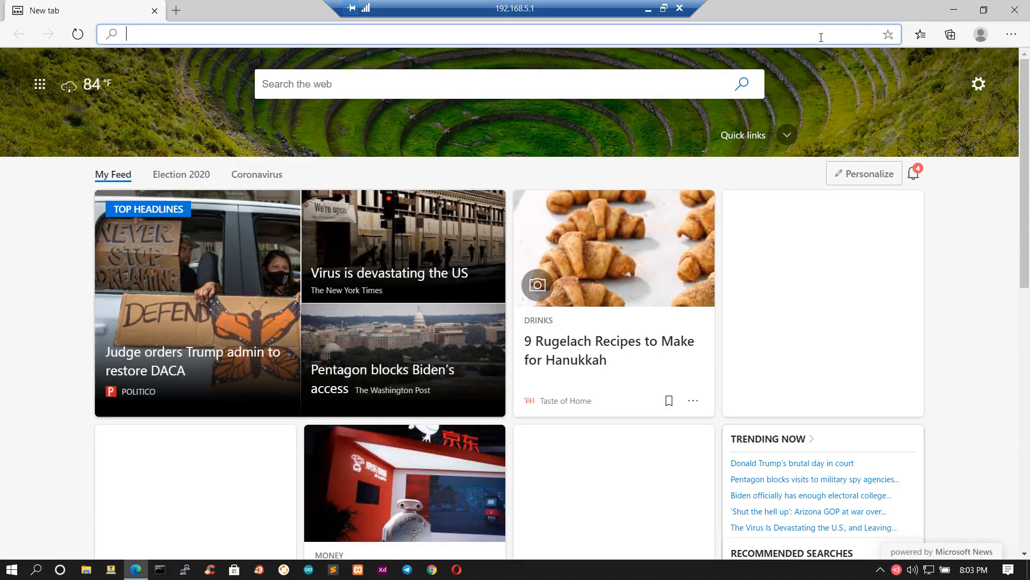
left_click(1014, 9)
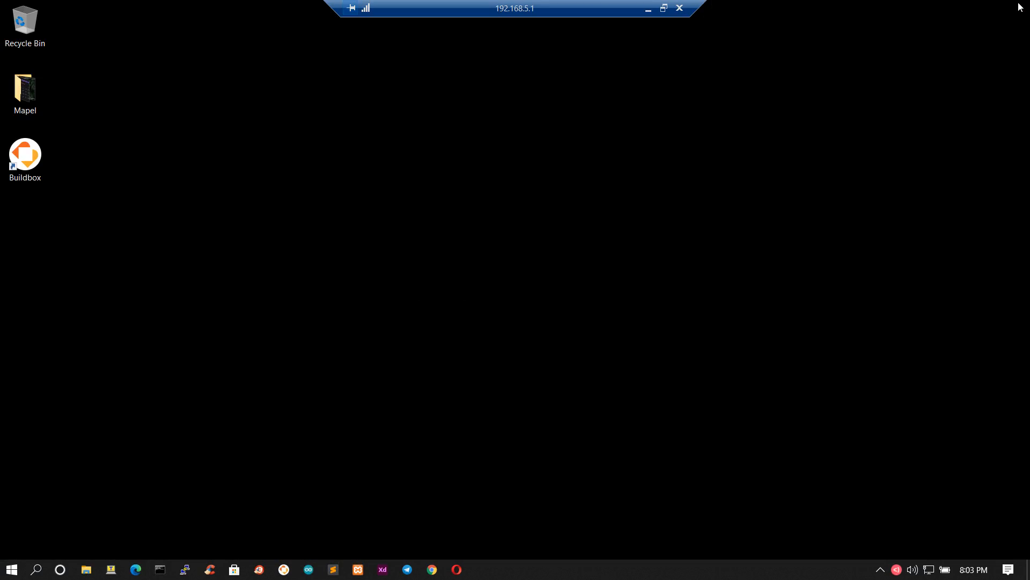
Step: Disconnect the remote session to 192.168.5.1 and reposition the local Command Prompt window over the ForeScout Console
left_click(679, 9)
left_click(560, 312)
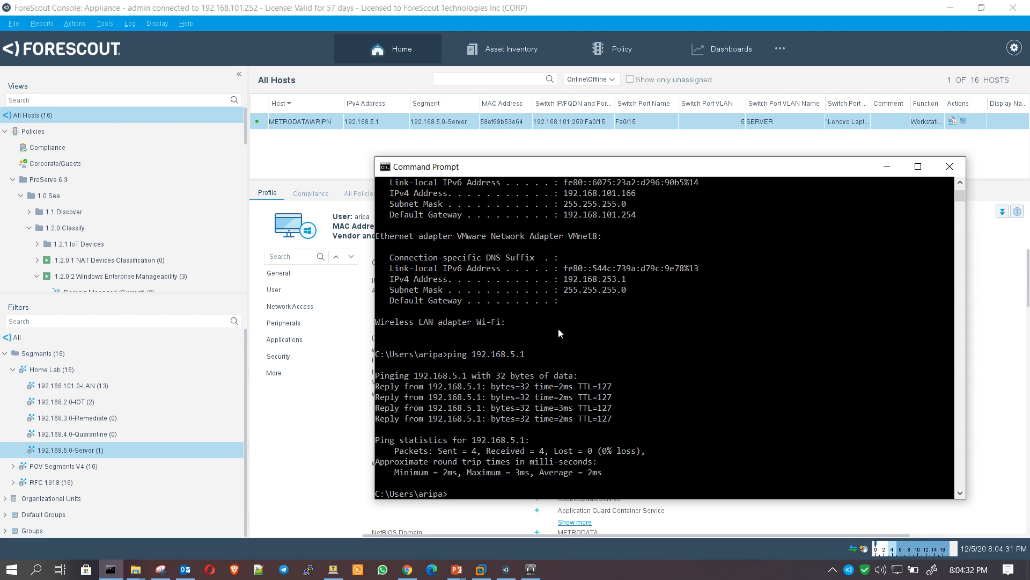
left_click_drag(541, 171, 474, 178)
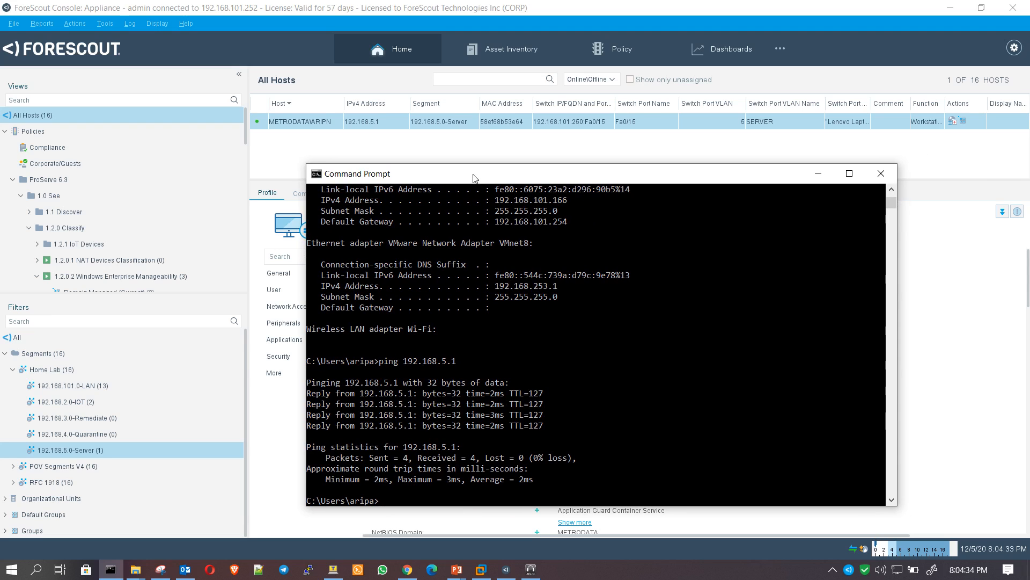